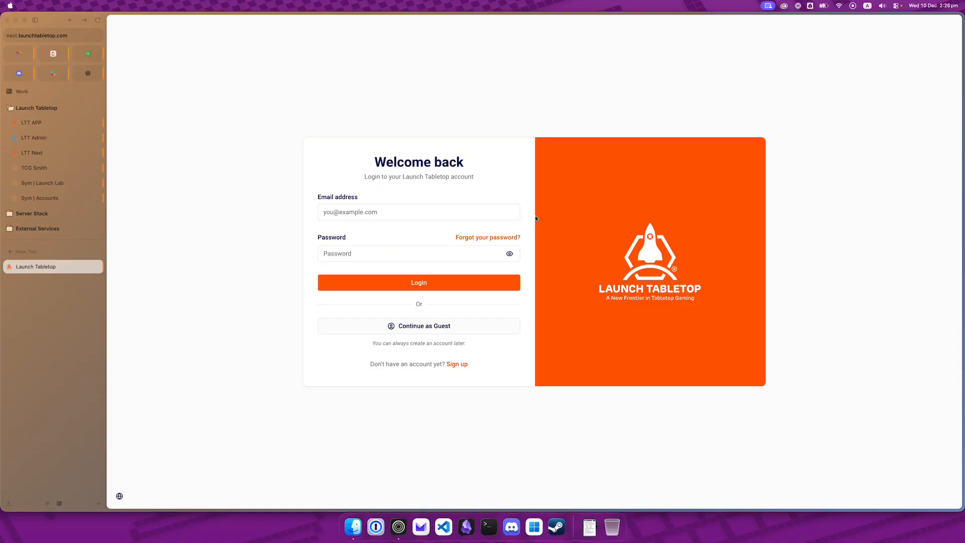
Shorten the current address to next.launchtabletop.com and load that page
click(536, 219)
key(super+l)
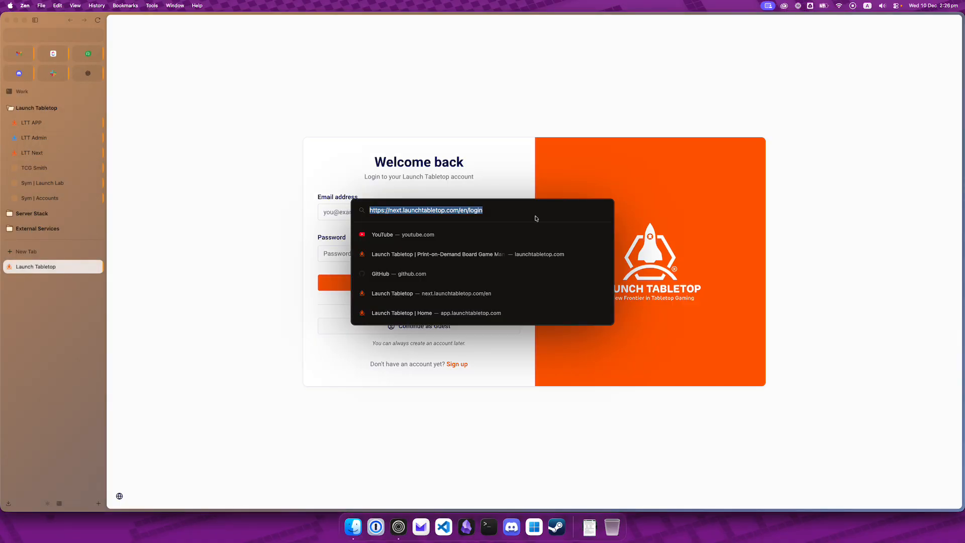
key(Right)
key(alt+shift+Left)
key(alt+shift+Left)
key(BackSpace)
key(super+Left)
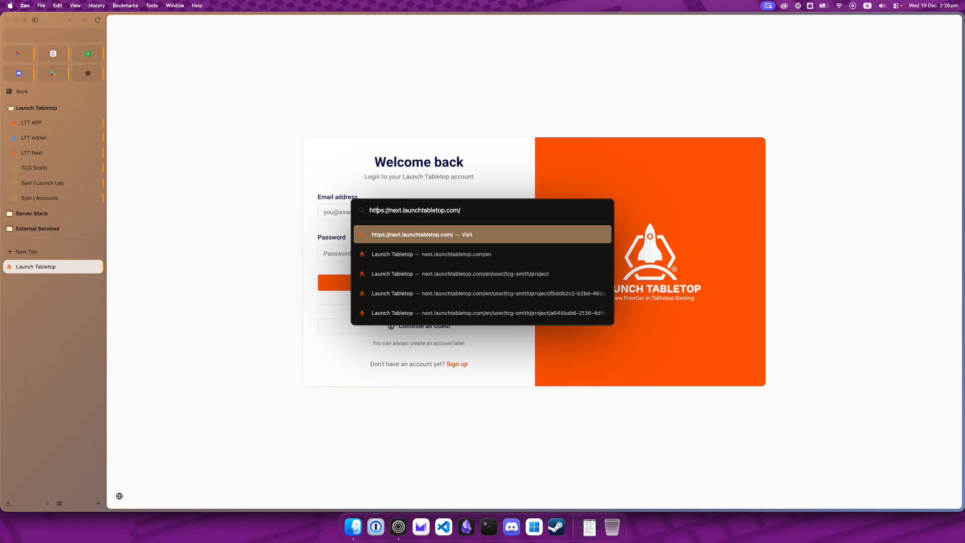
key(Right)
key(Right)
key(super+BackSpace)
key(super+Right)
key(BackSpace)
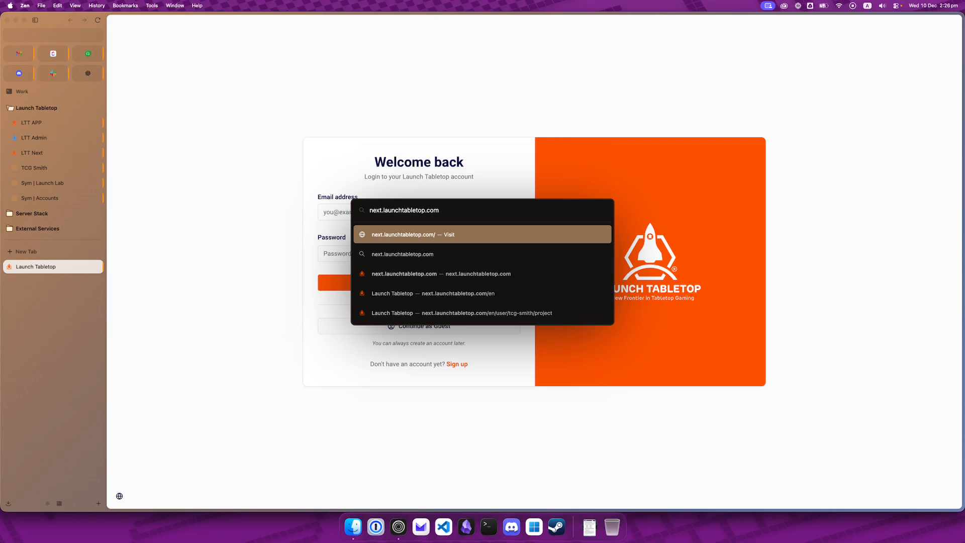
key(Return)
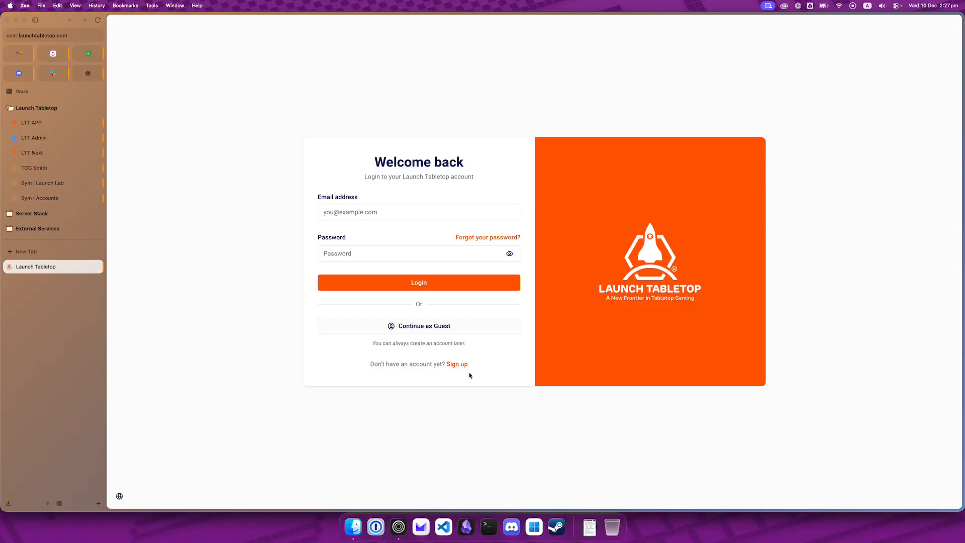
Log in to the Launch Tabletop account by filling the email and password fields from the saved LTT Next login
click(453, 215)
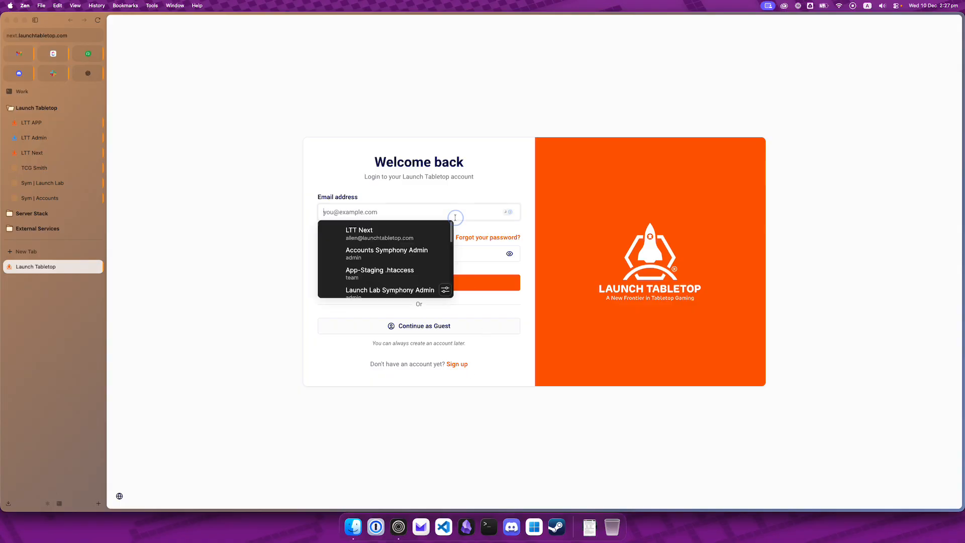
click(410, 230)
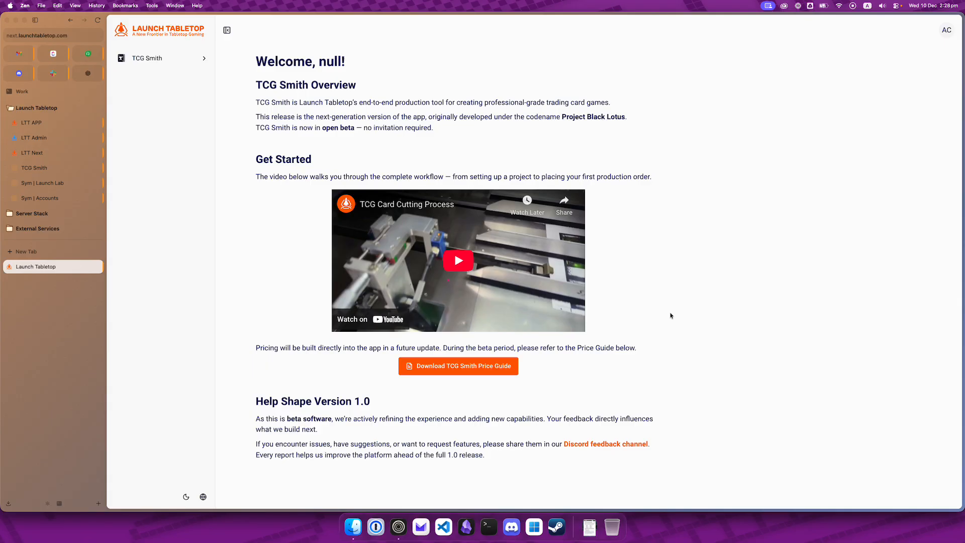
Expand the TCG Smith section and look over the light/dark theme switch and the account menu options
click(168, 63)
click(186, 497)
click(186, 497)
click(945, 32)
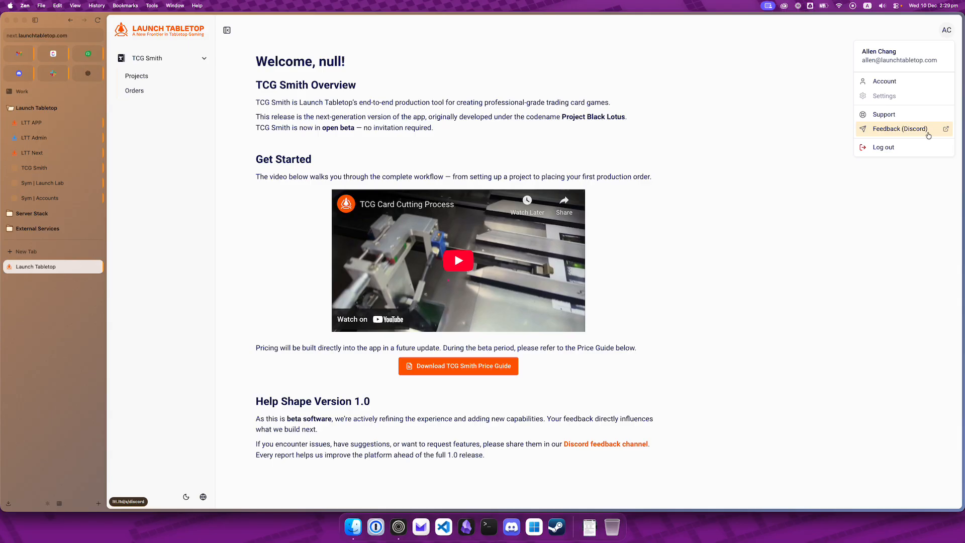
click(866, 173)
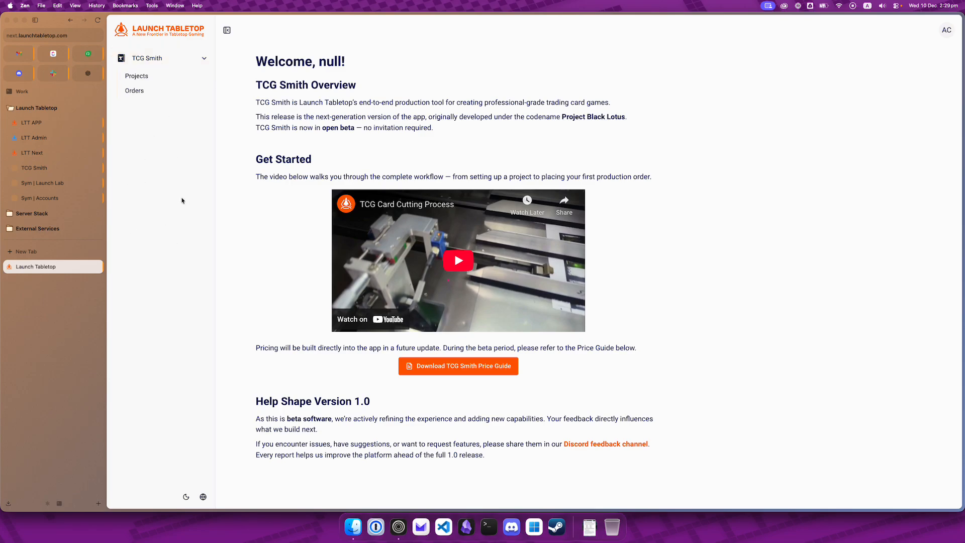
Open the TCG Smith projects list, examine the form for creating a project, and go back to the list
click(165, 81)
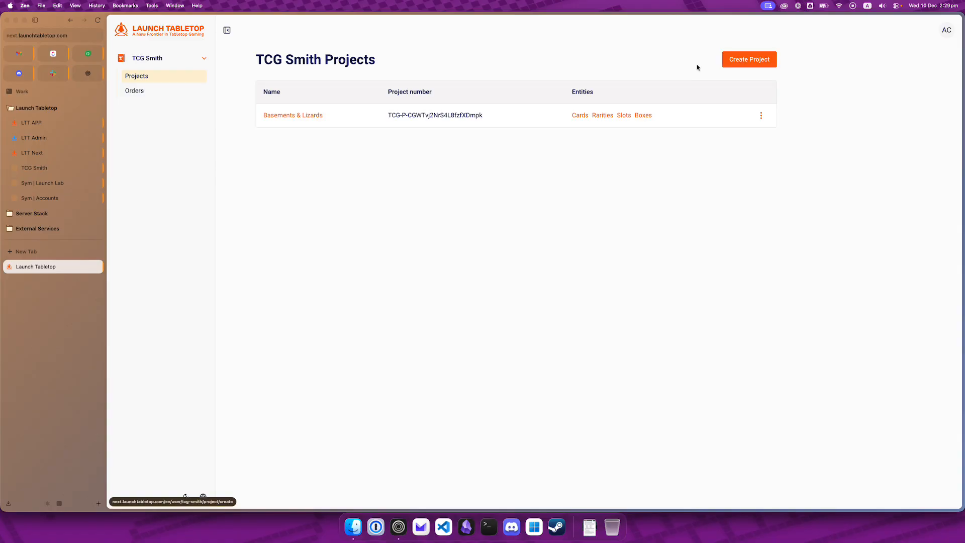
click(751, 65)
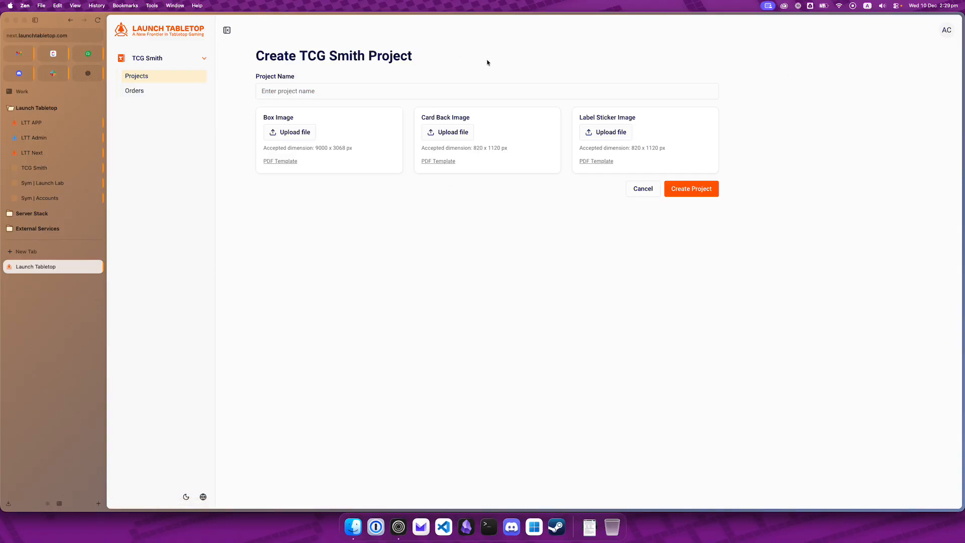
click(263, 91)
click(438, 64)
key(super+Left)
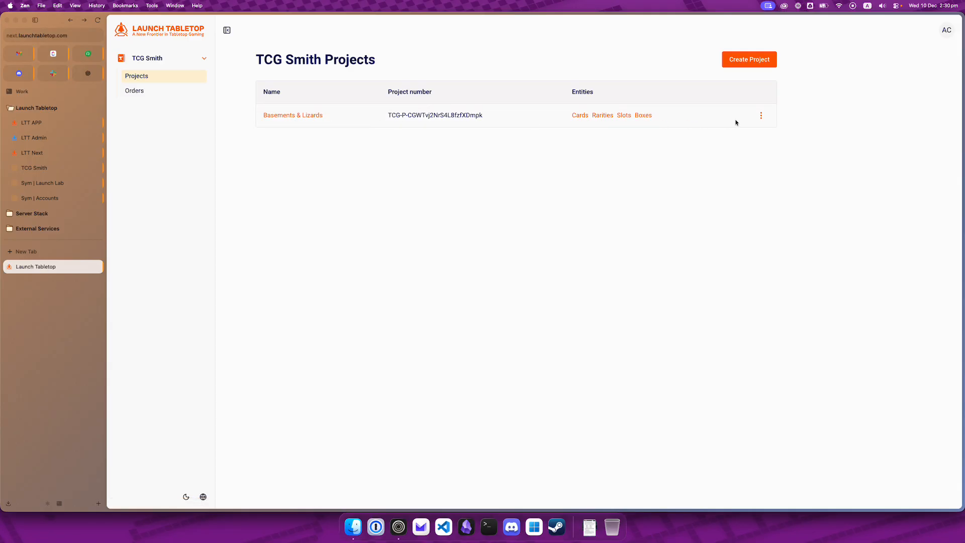
Open the Basements & Lizards project, examine the accepted image dimensions in its edit form, and cancel the edit
click(315, 117)
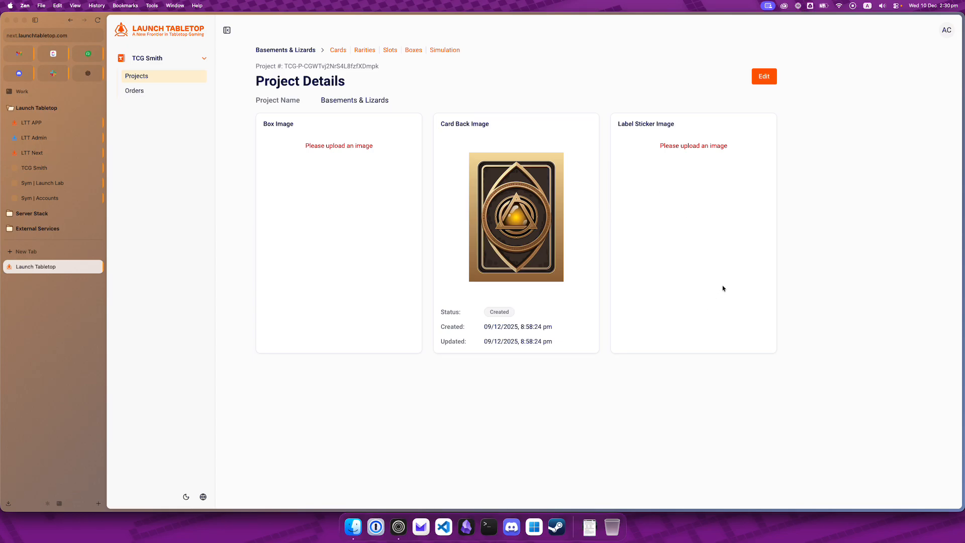
click(774, 75)
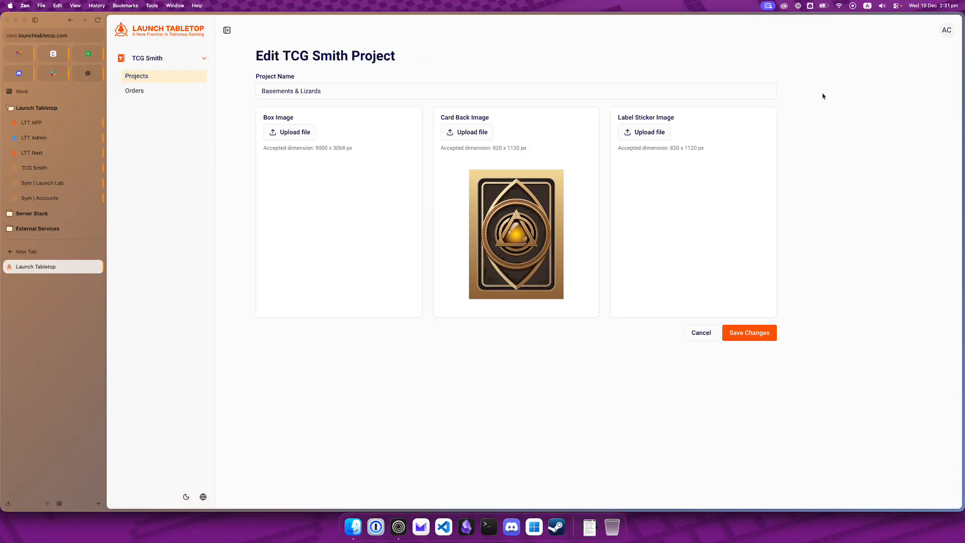
drag(263, 149, 358, 151)
click(361, 151)
drag(493, 148, 519, 147)
click(539, 148)
click(703, 333)
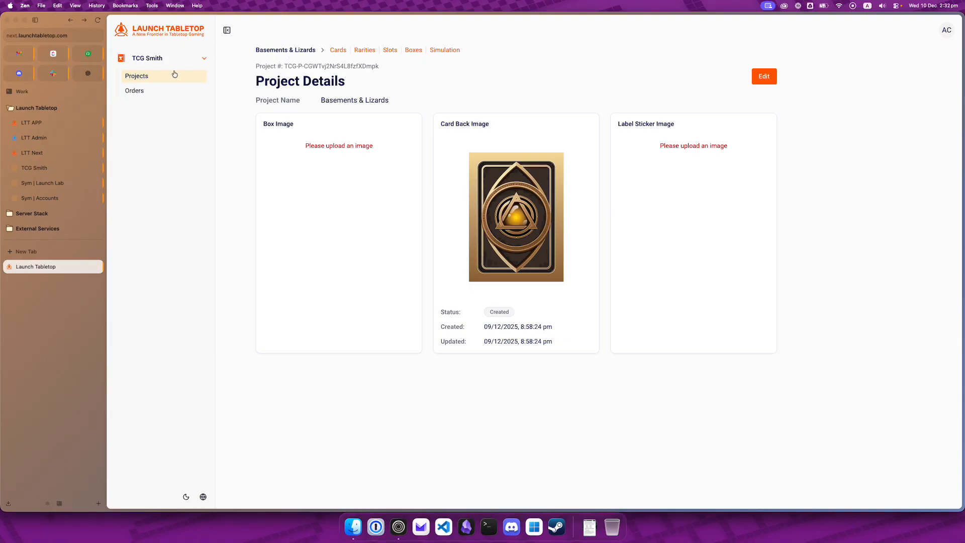
Check the image upload fields and PDF templates in a new project form, and return to the projects list
click(136, 76)
click(735, 61)
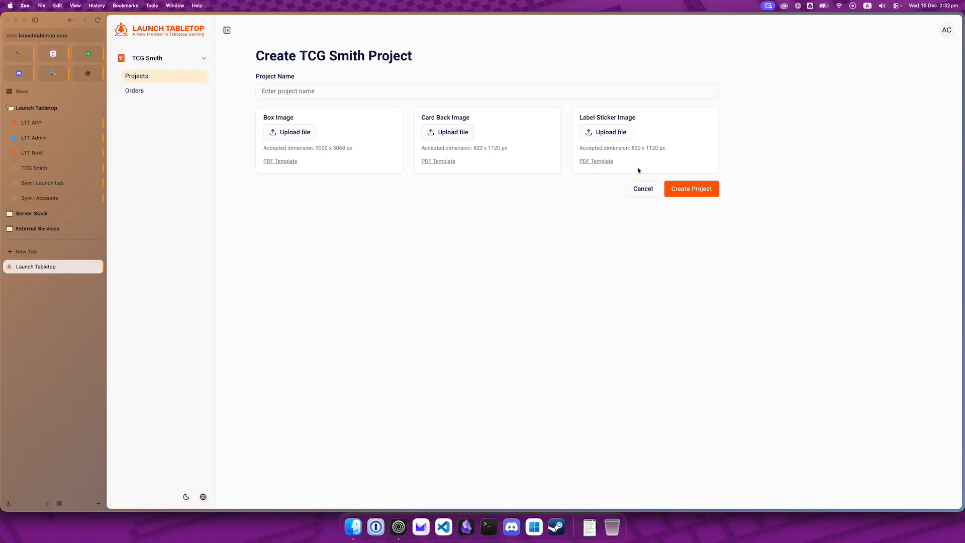
click(180, 76)
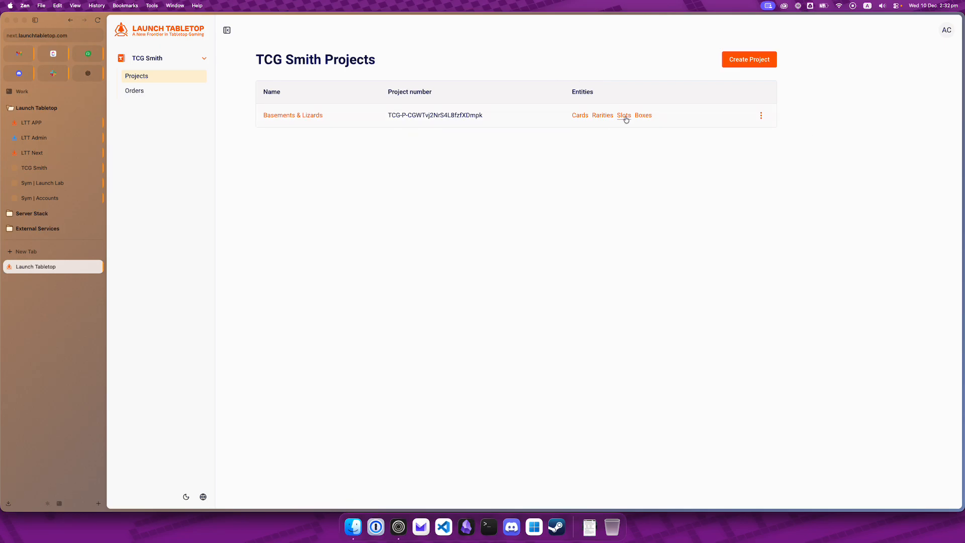
Review the actions available for the Basements & Lizards project without choosing any
click(762, 117)
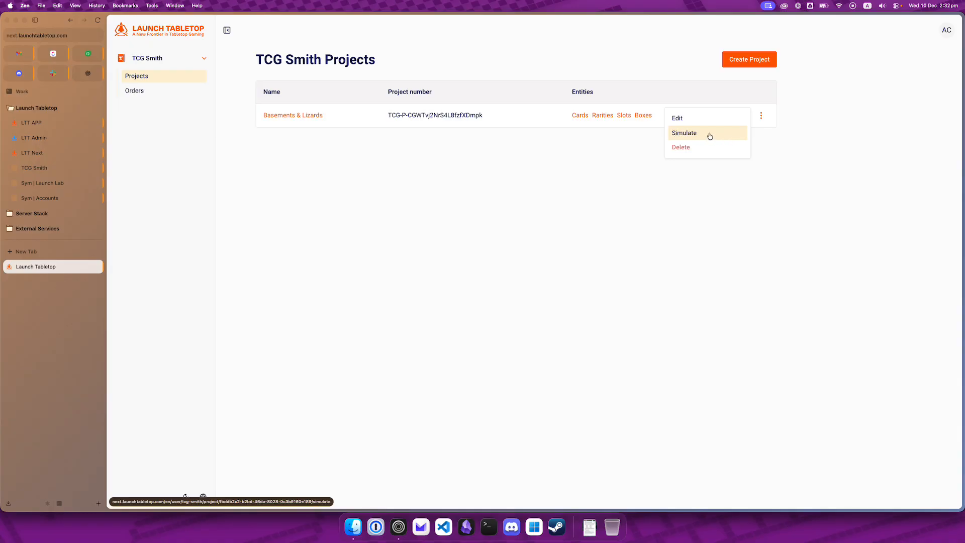
click(775, 137)
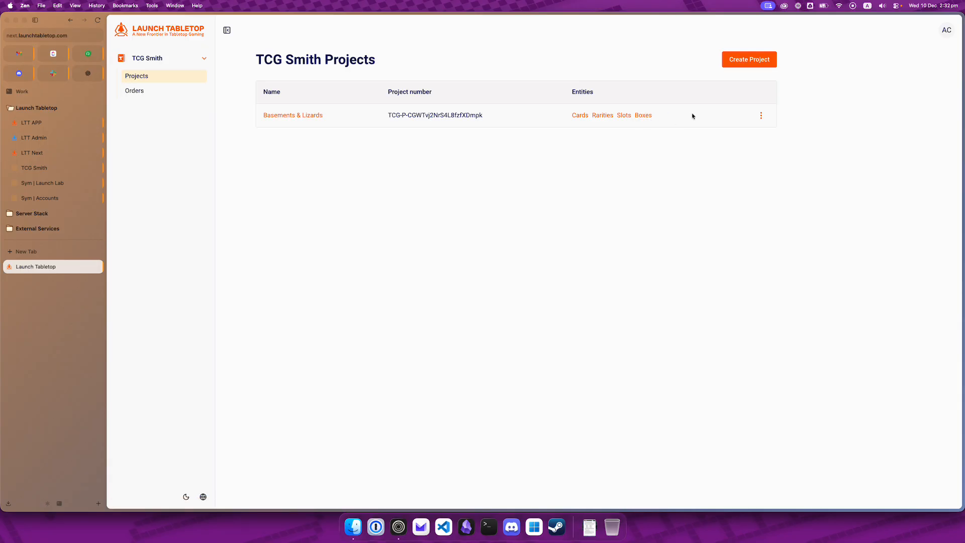
click(760, 118)
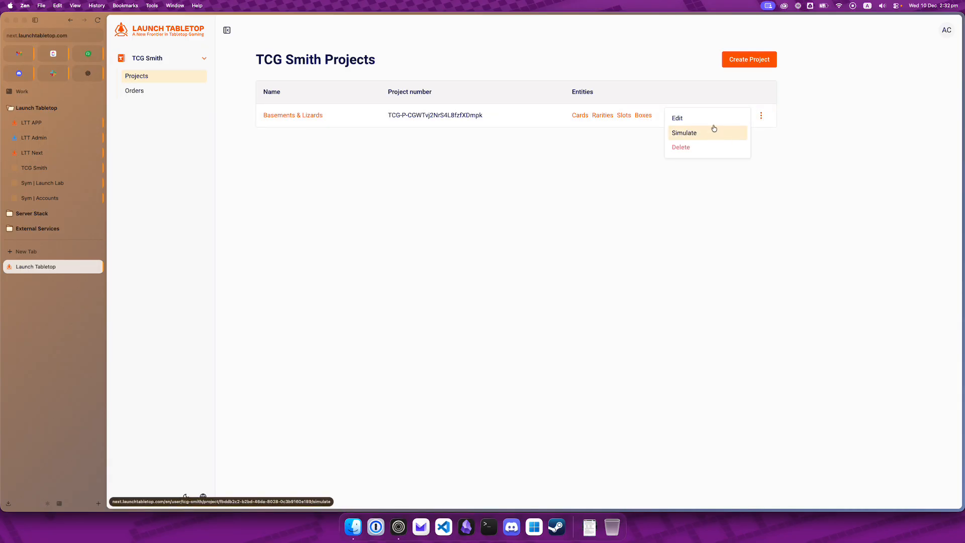
click(864, 156)
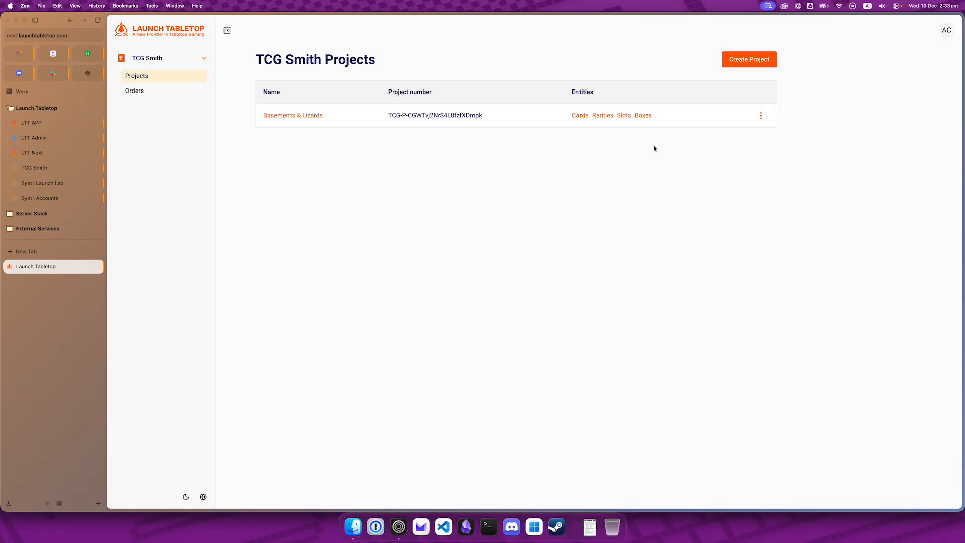
Open the Basements & Lizards cards in gallery view and inspect the Apple card's details
click(577, 116)
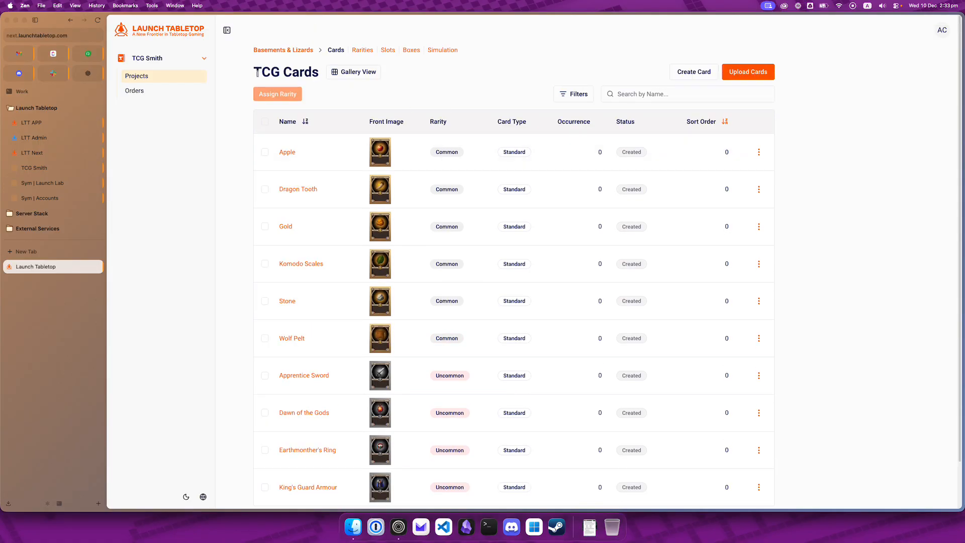
click(350, 71)
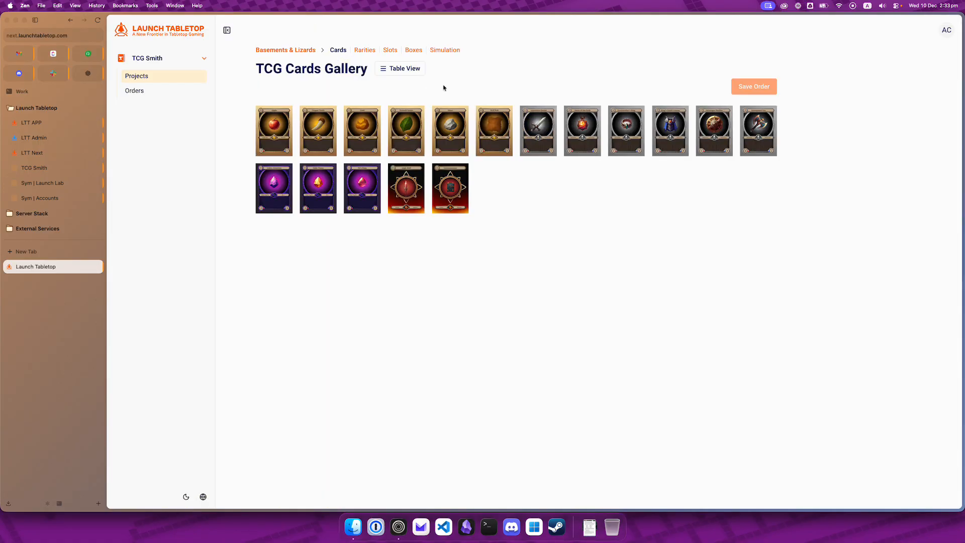
click(284, 116)
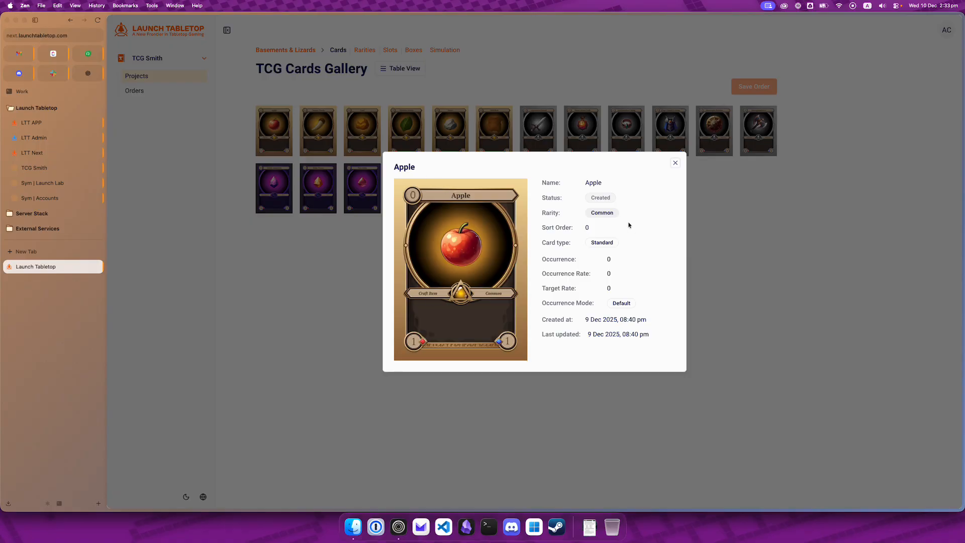
click(676, 164)
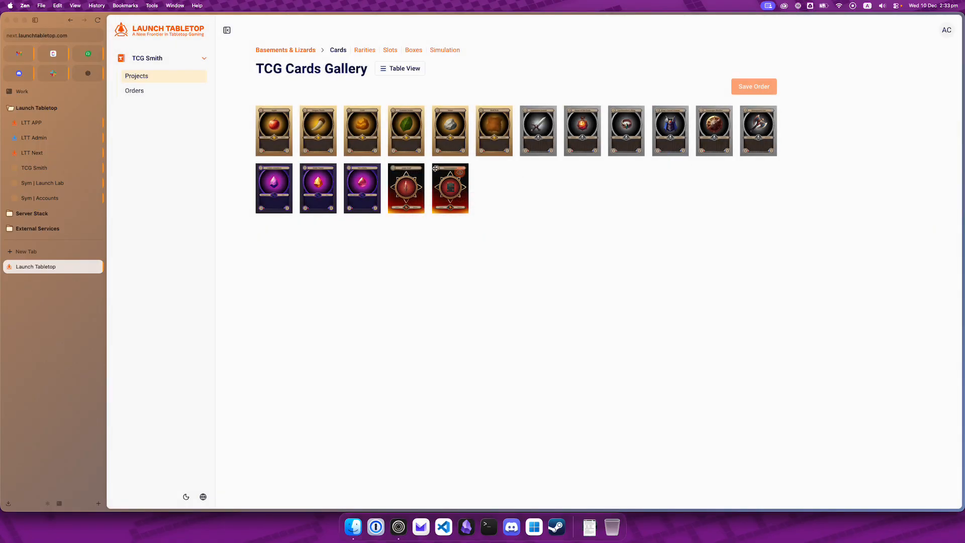
Try swapping the Wolf Pelt and Apprentice Sword cards in the gallery, restore their order, and return to the table view
drag(485, 132, 505, 151)
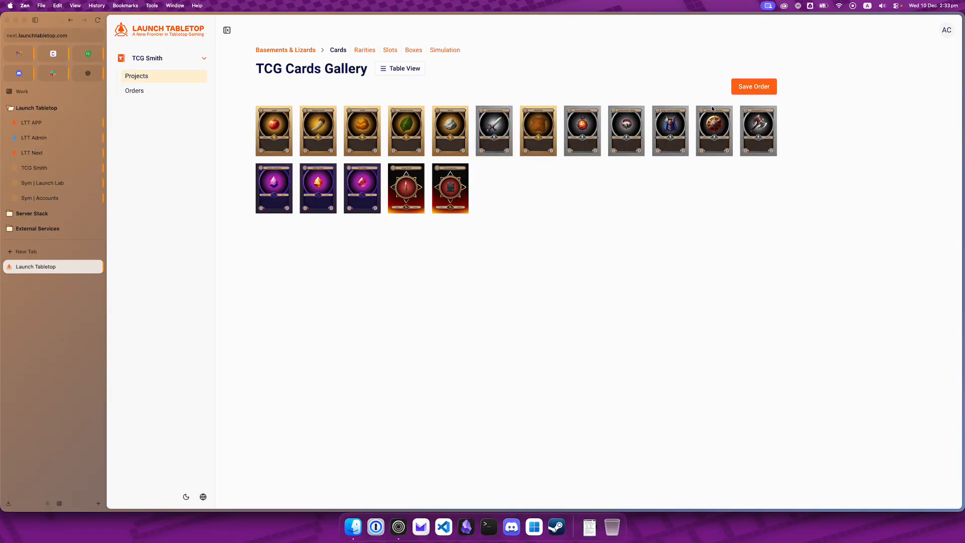
drag(504, 115, 548, 143)
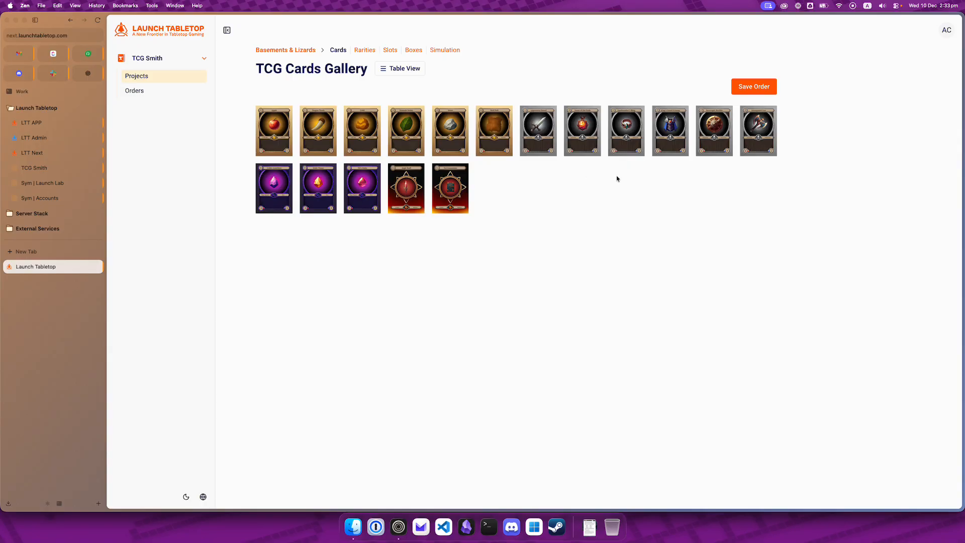
click(405, 69)
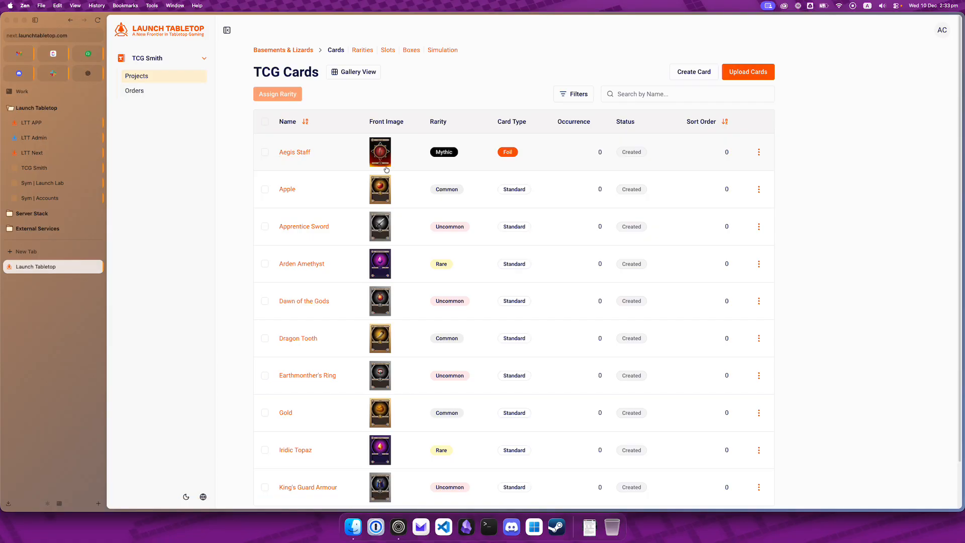
Select the Apple, Apprentice Sword and Arden Amethyst cards in the table, and clear the selection again
scroll(347, 215, down, 1)
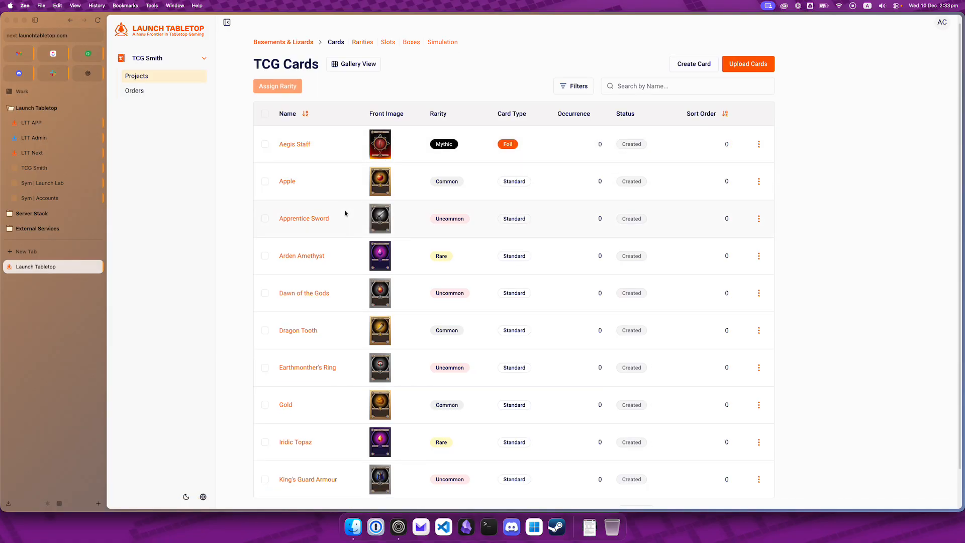
click(265, 180)
double_click(265, 180)
click(266, 216)
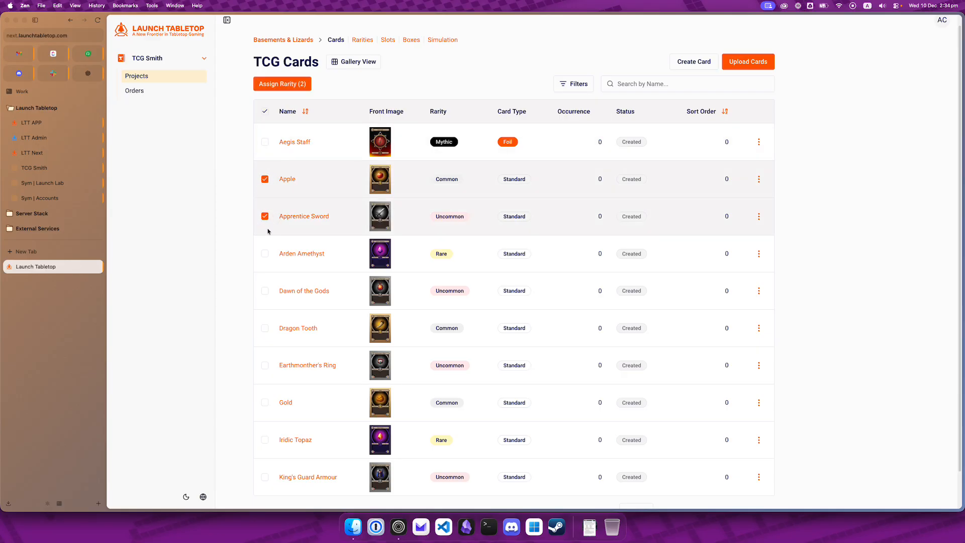
click(265, 253)
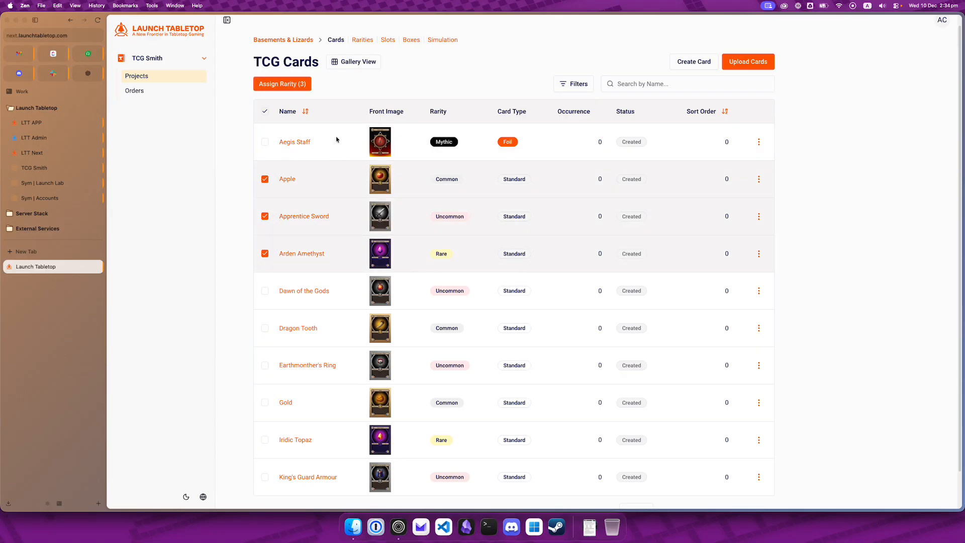
click(264, 180)
click(264, 216)
click(265, 254)
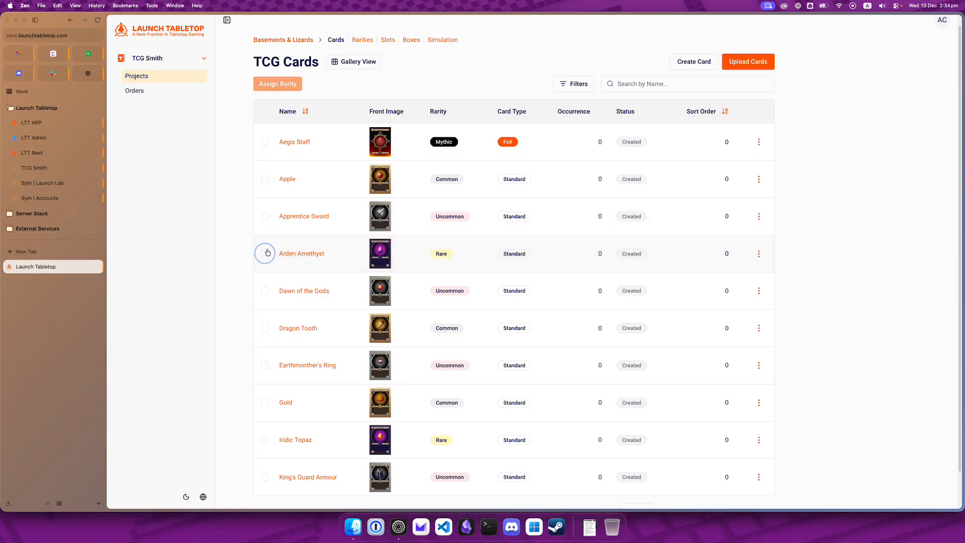
View the Apple card's details and editable fields, and go back to the cards table without changing anything
click(301, 184)
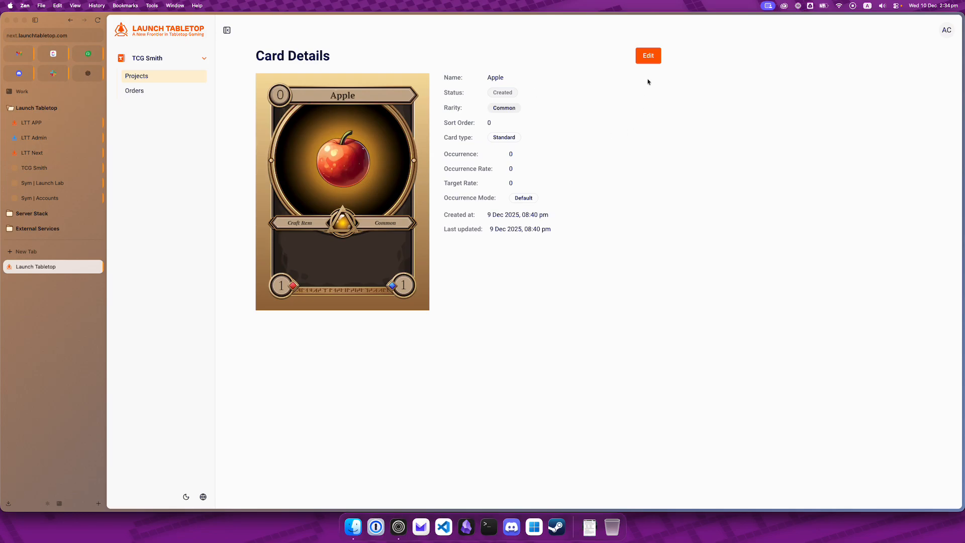
click(654, 59)
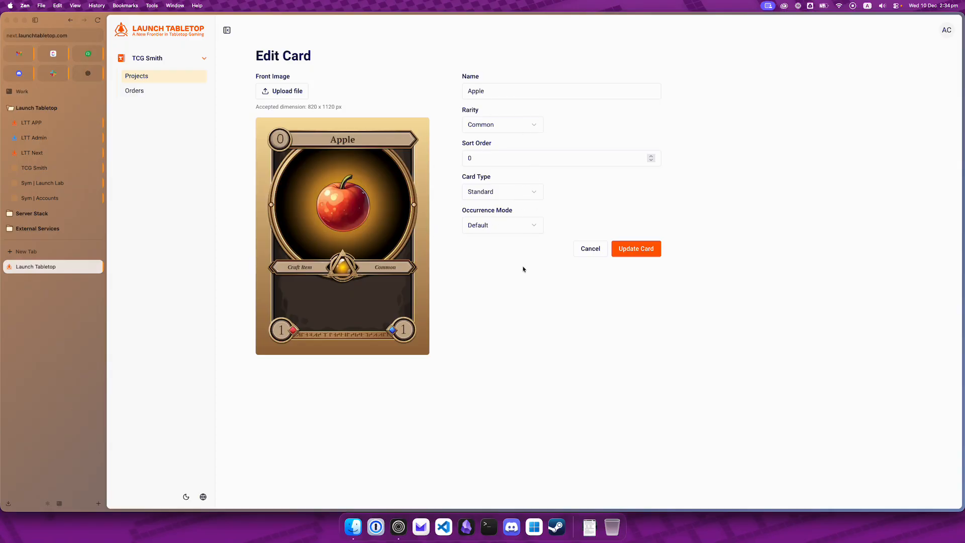
key(super+Left)
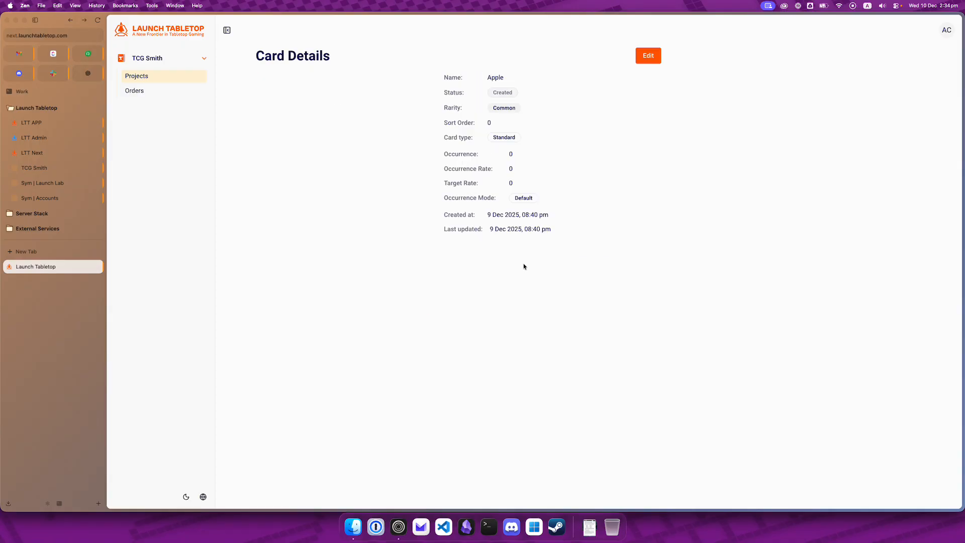
key(super+Left)
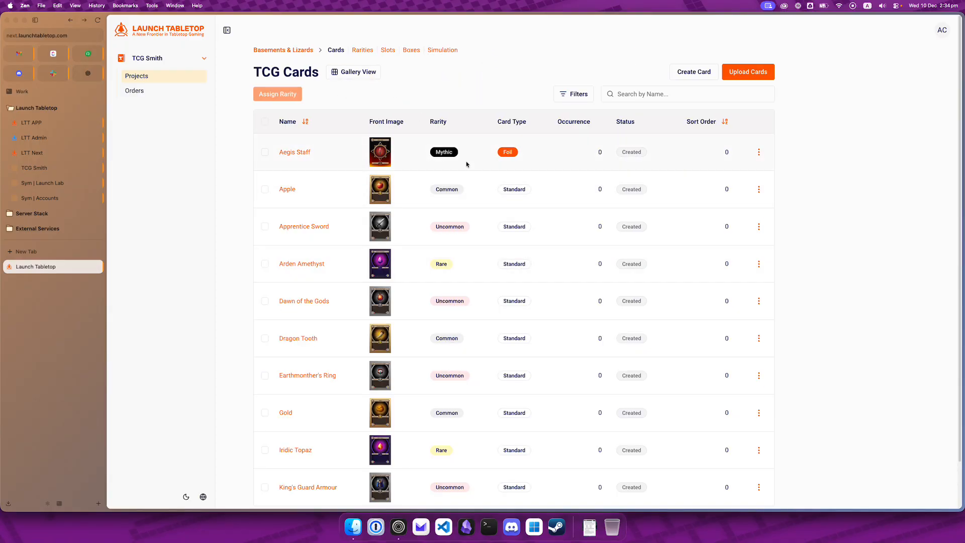
View the project's rarities and examine the Common rarity's simulation mode options without changing them
click(361, 53)
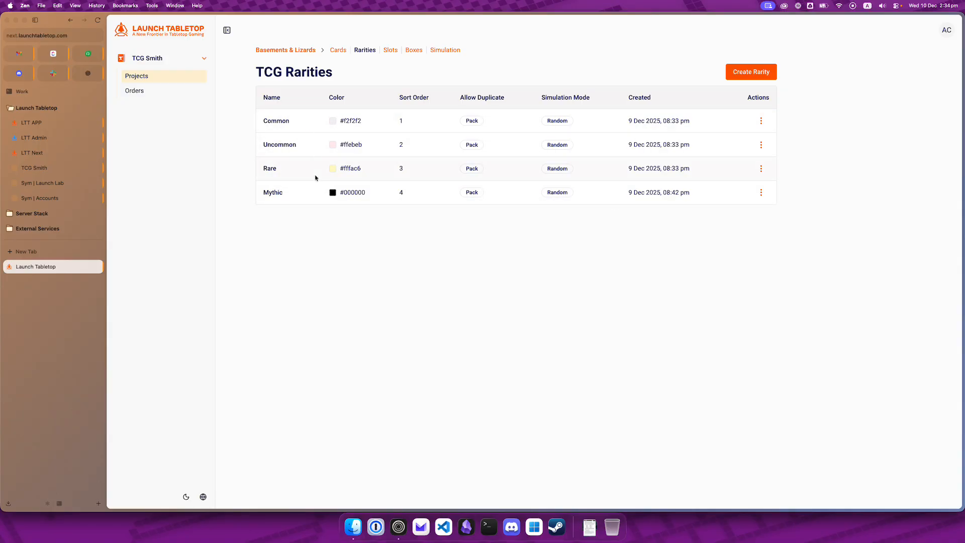
click(761, 120)
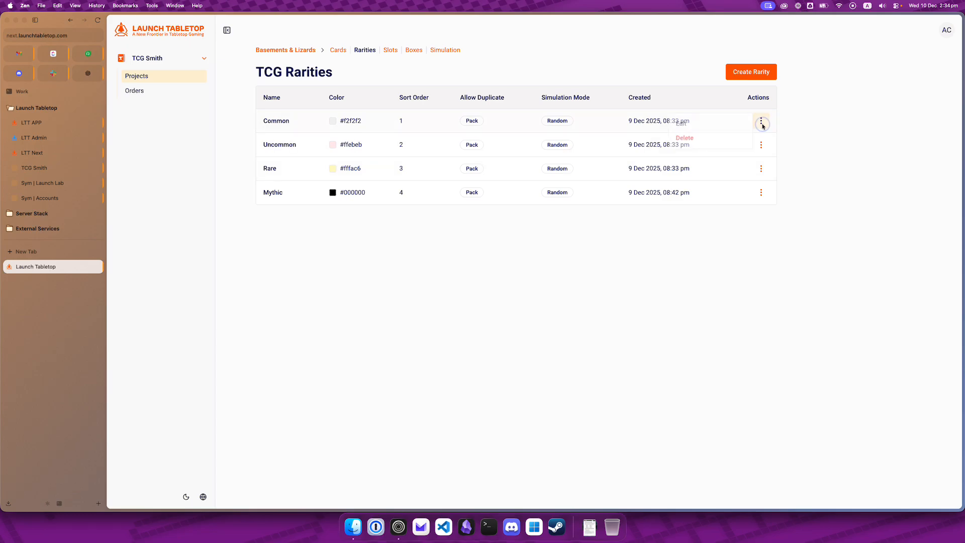
click(708, 236)
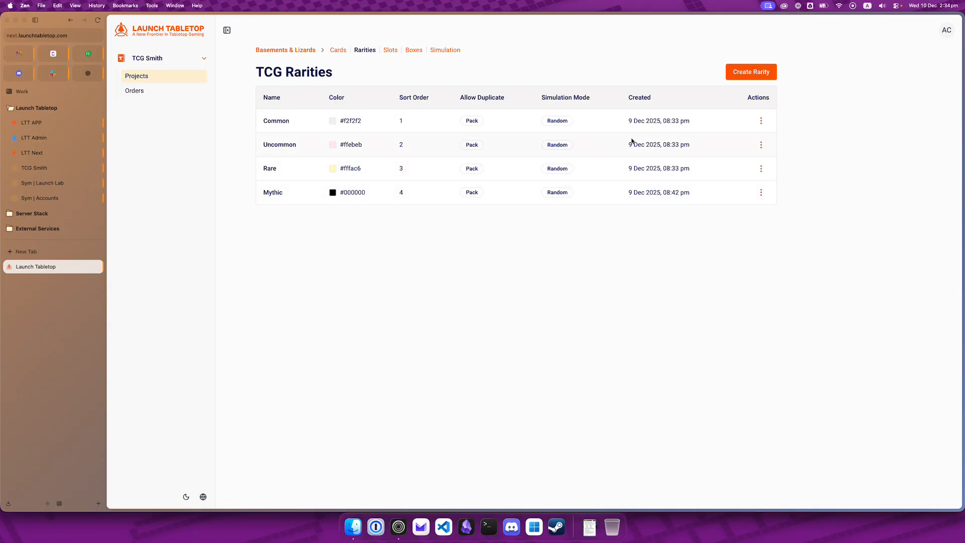
click(761, 121)
click(699, 123)
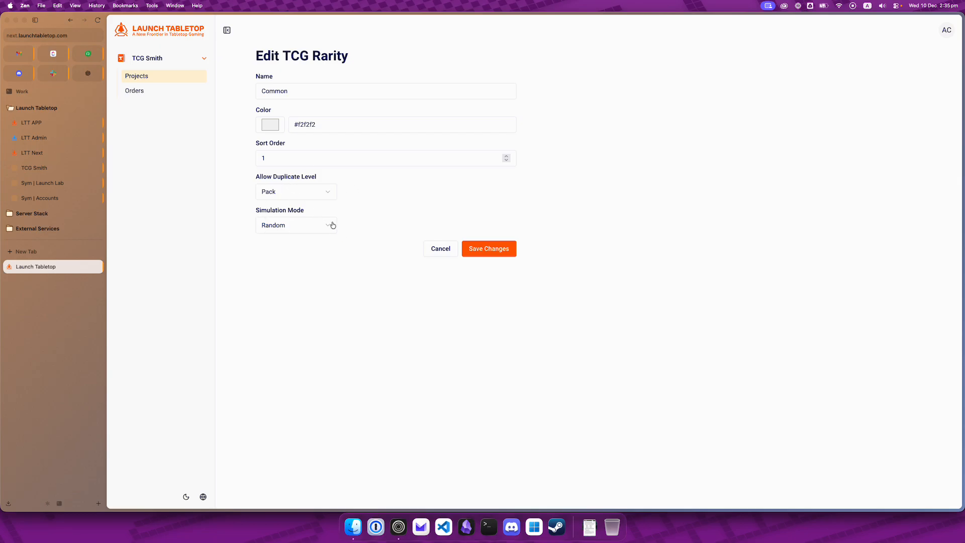
click(275, 225)
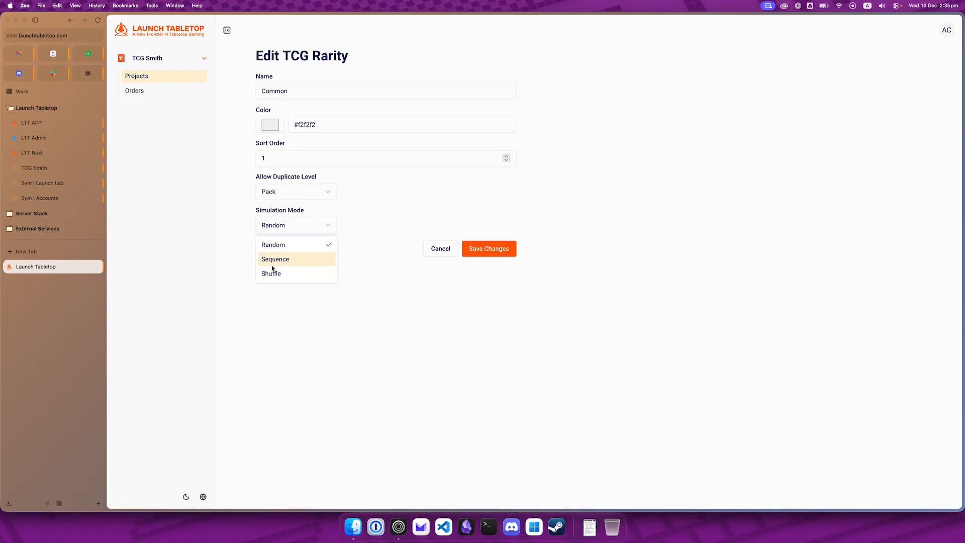
click(364, 274)
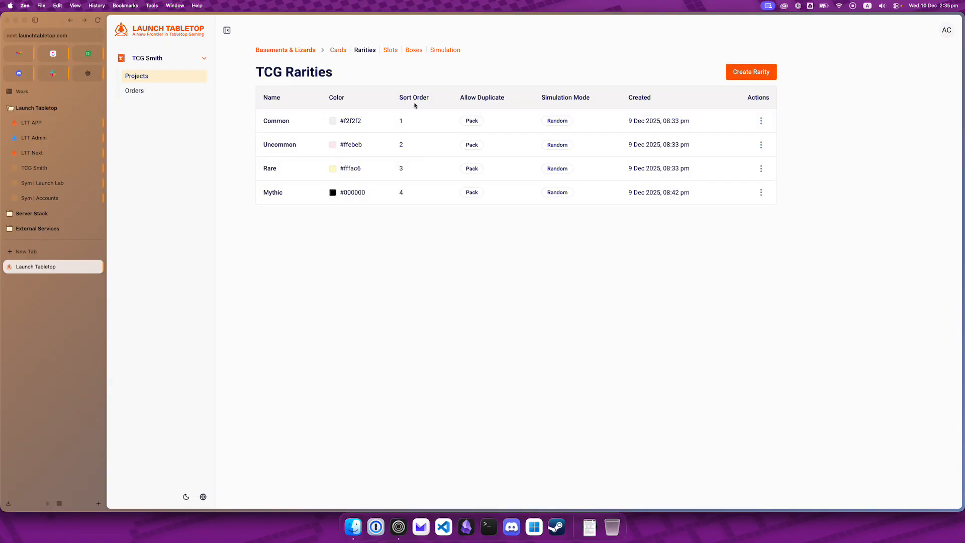
View the project's slots, and open the Aegis Staff card for editing
click(390, 50)
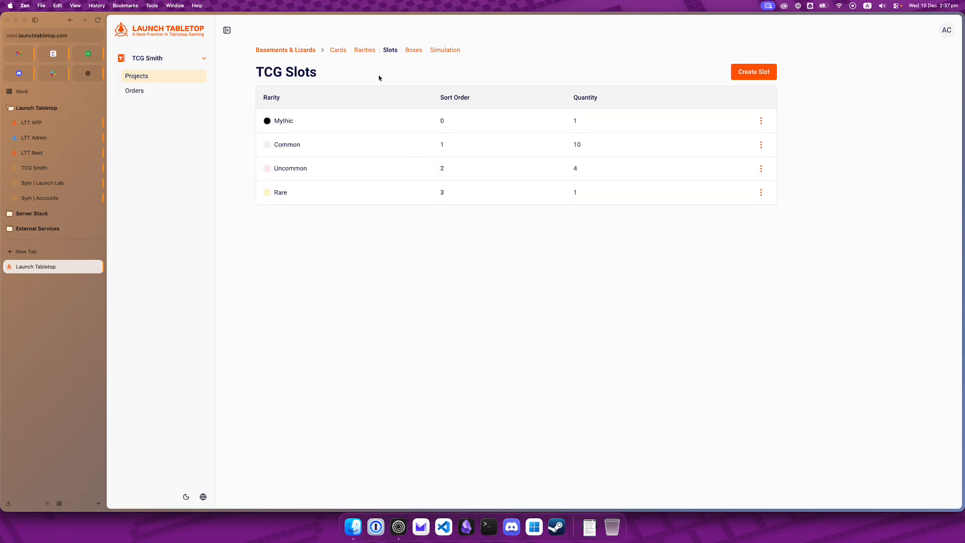
click(340, 50)
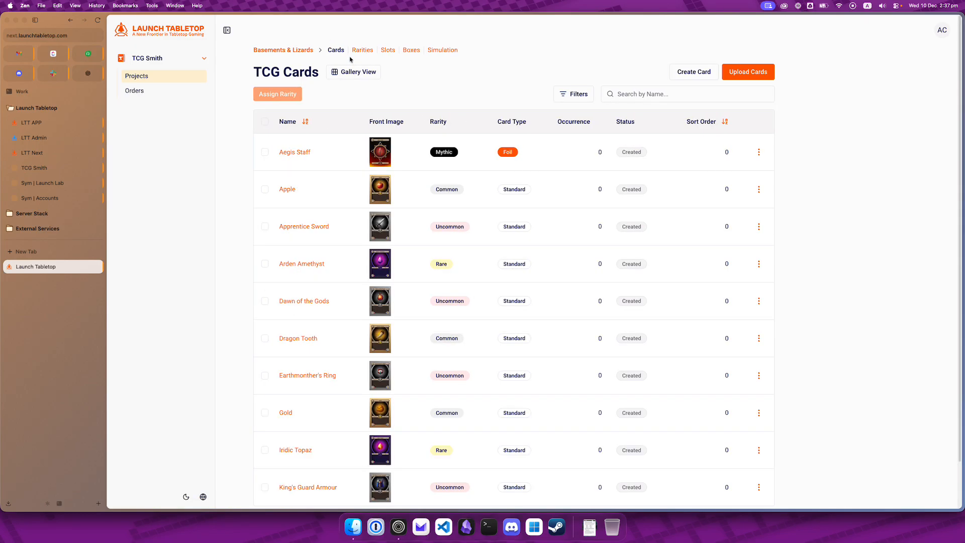
click(290, 153)
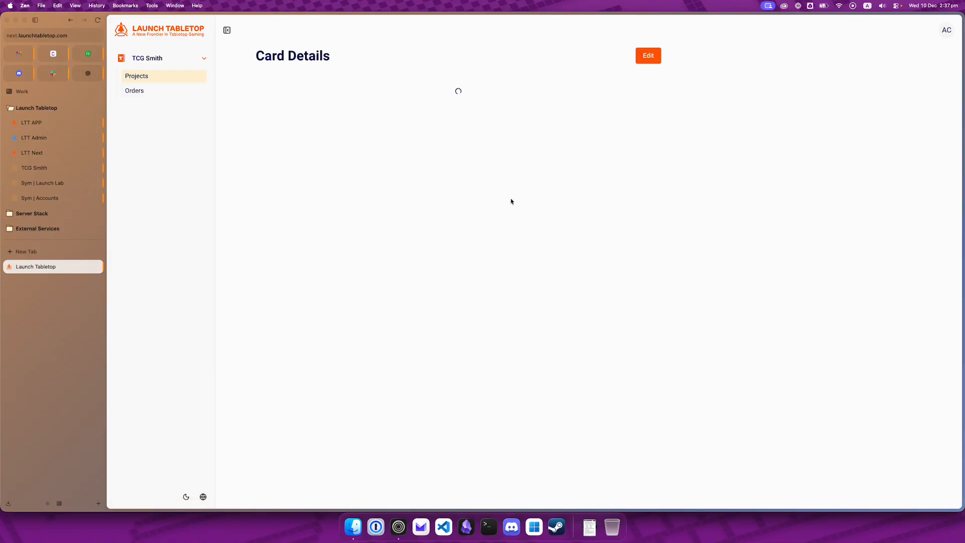
click(648, 58)
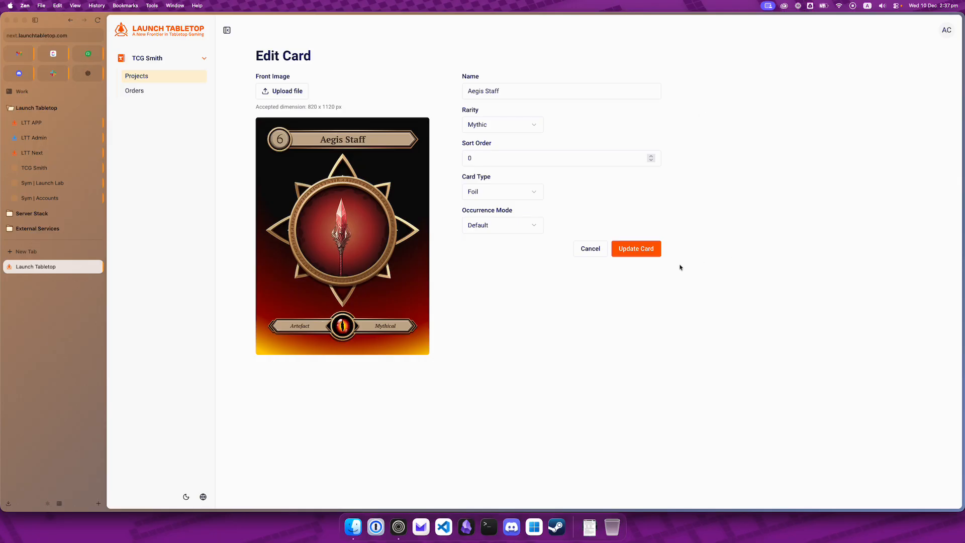
Try setting the Aegis Staff card's occurrence mode to Custom
click(533, 227)
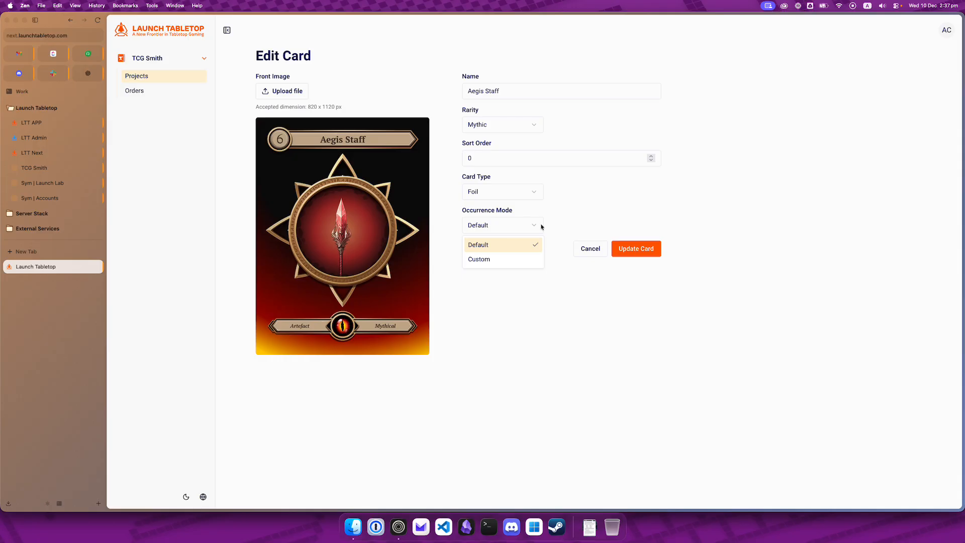
click(491, 262)
click(483, 224)
click(532, 230)
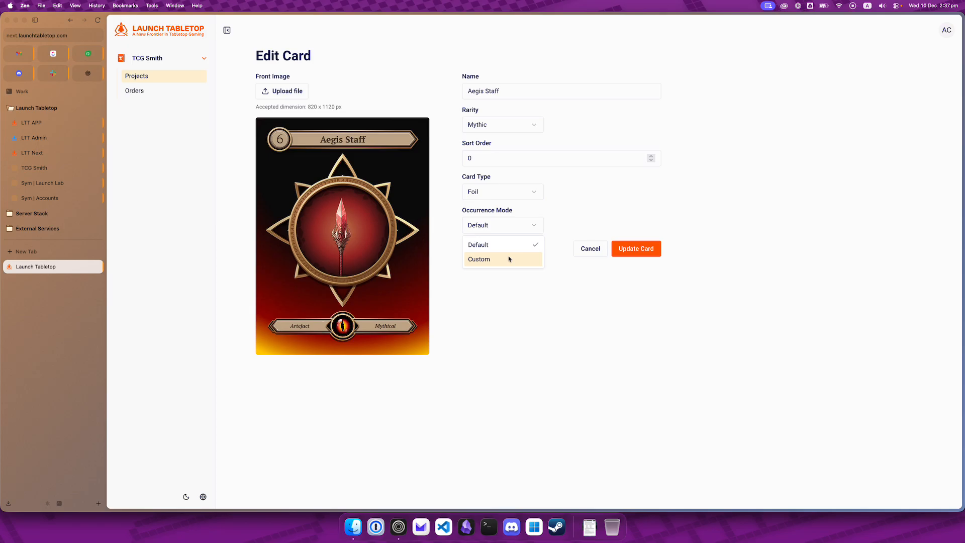
click(510, 259)
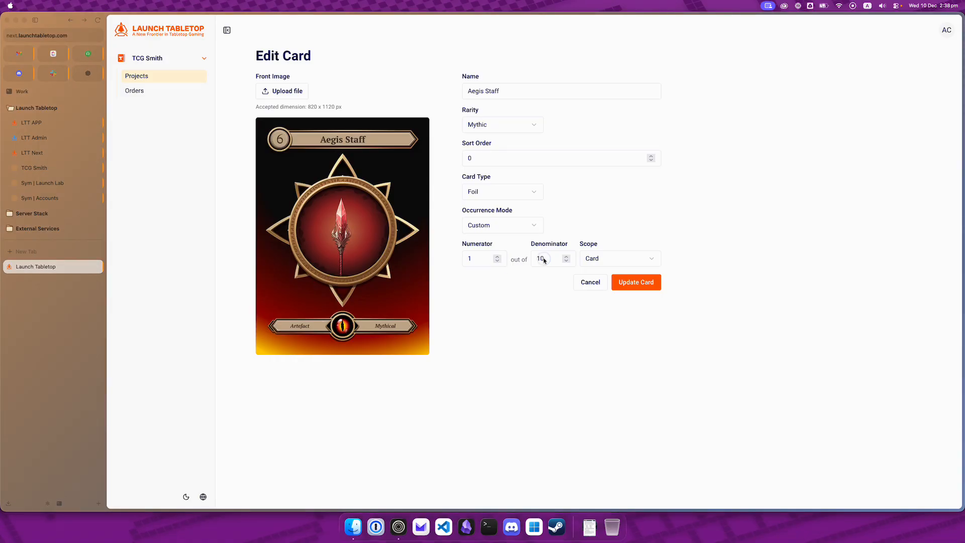
Try the Pack, Box and Game scopes for the Aegis Staff card's custom occurrence
click(603, 258)
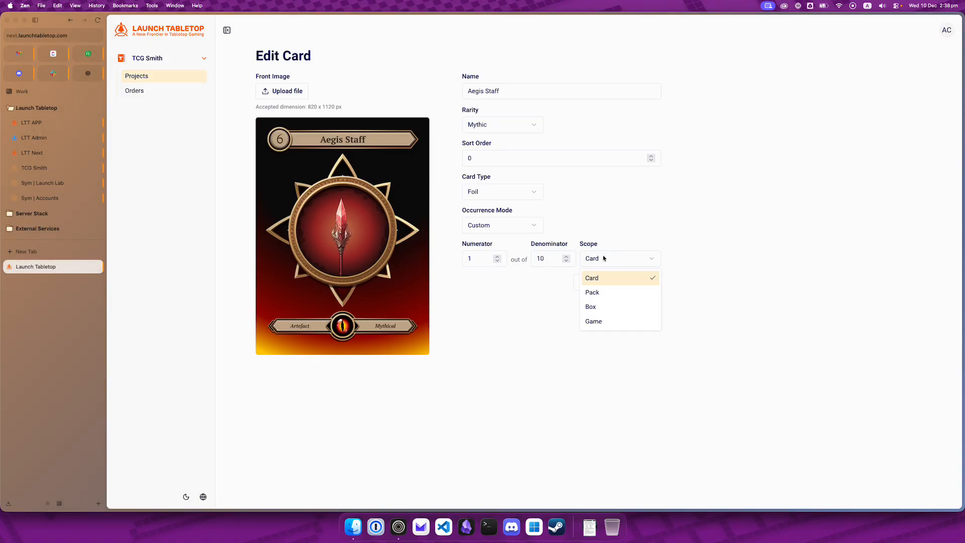
click(609, 292)
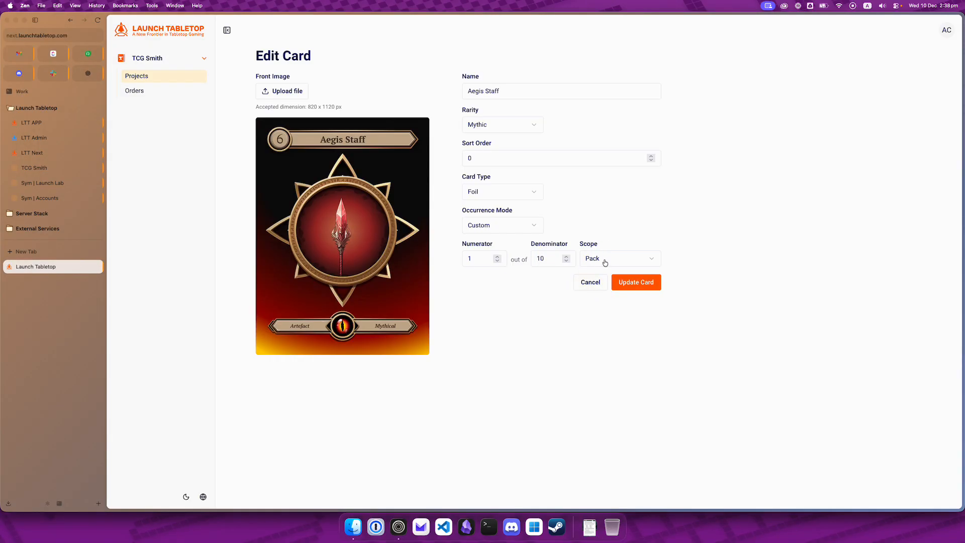
click(613, 260)
click(606, 307)
click(643, 260)
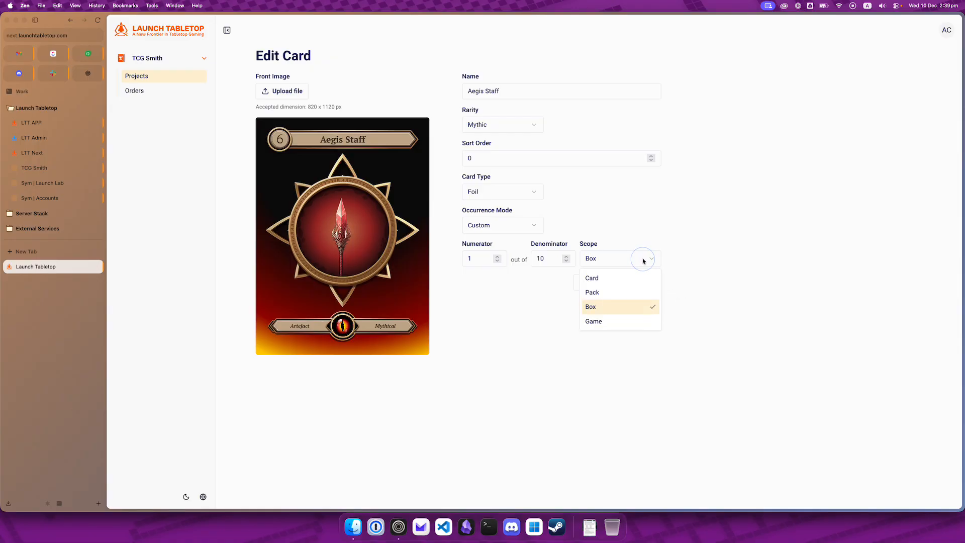
click(600, 324)
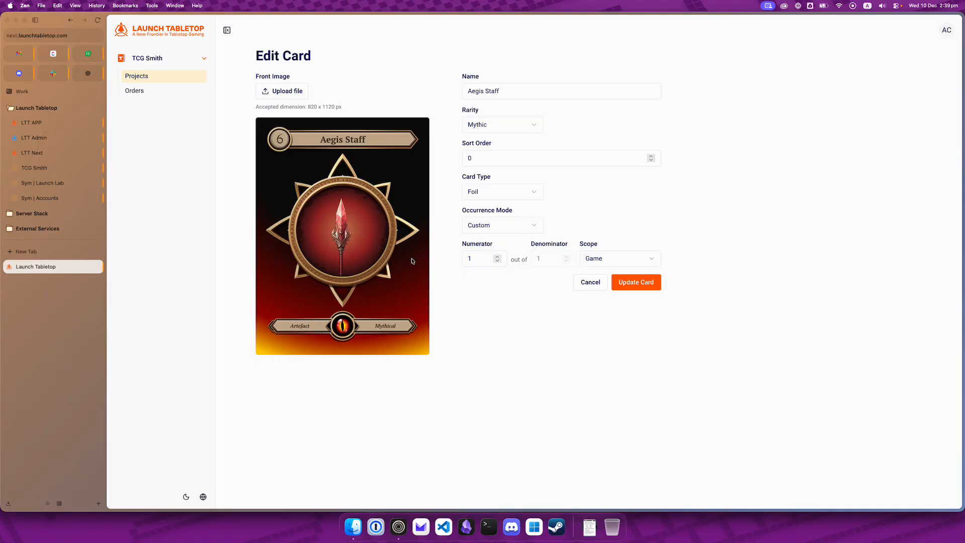
Reselect the Custom occurrence mode and the Game scope for the Aegis Staff card
click(472, 262)
click(593, 258)
click(544, 279)
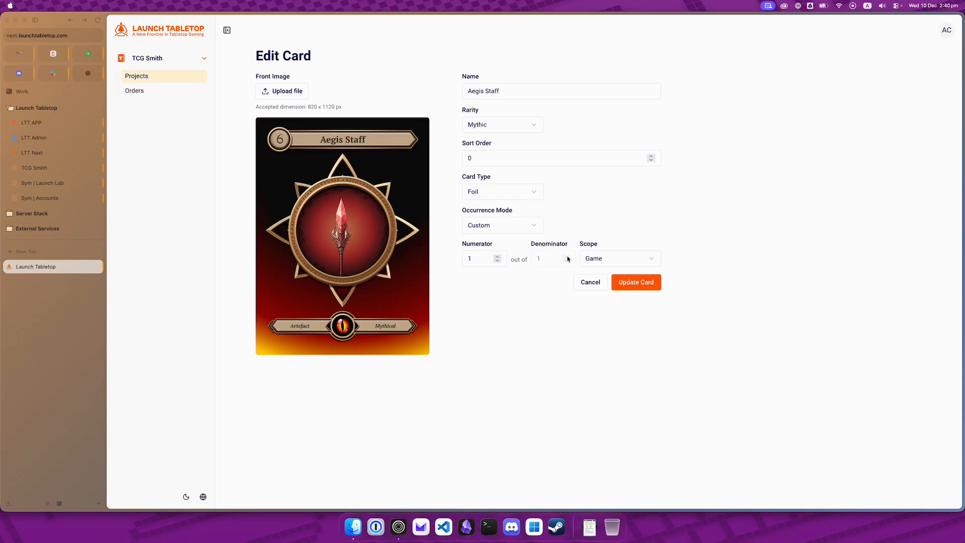
click(502, 226)
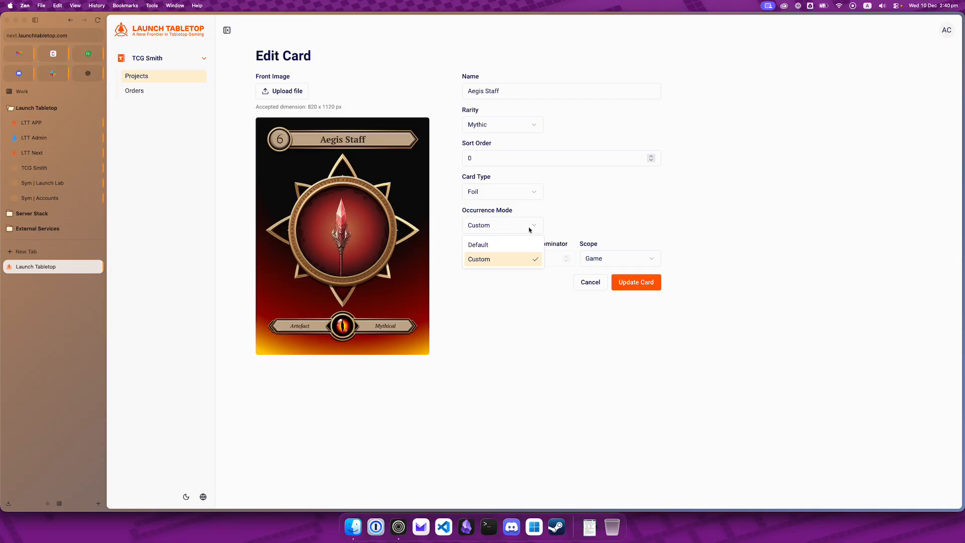
click(493, 259)
click(596, 258)
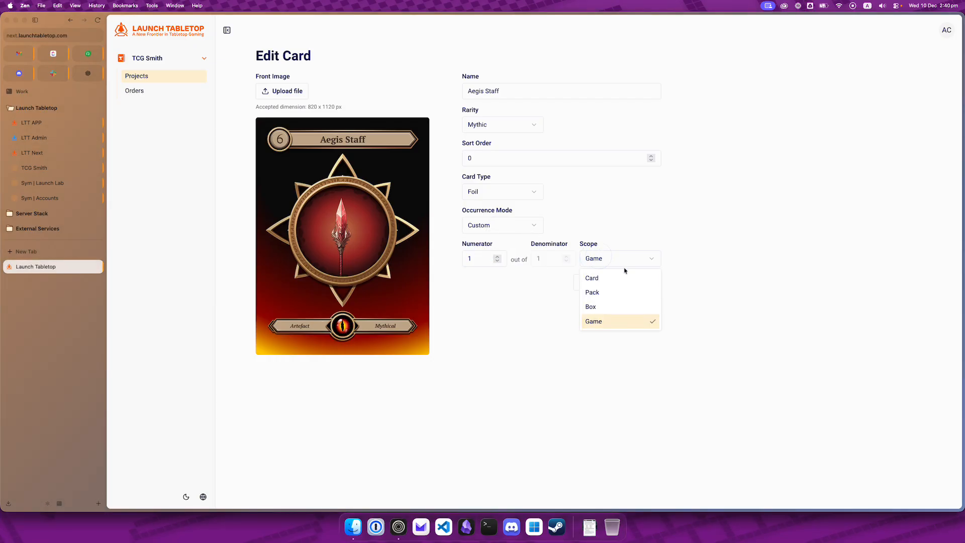
click(615, 323)
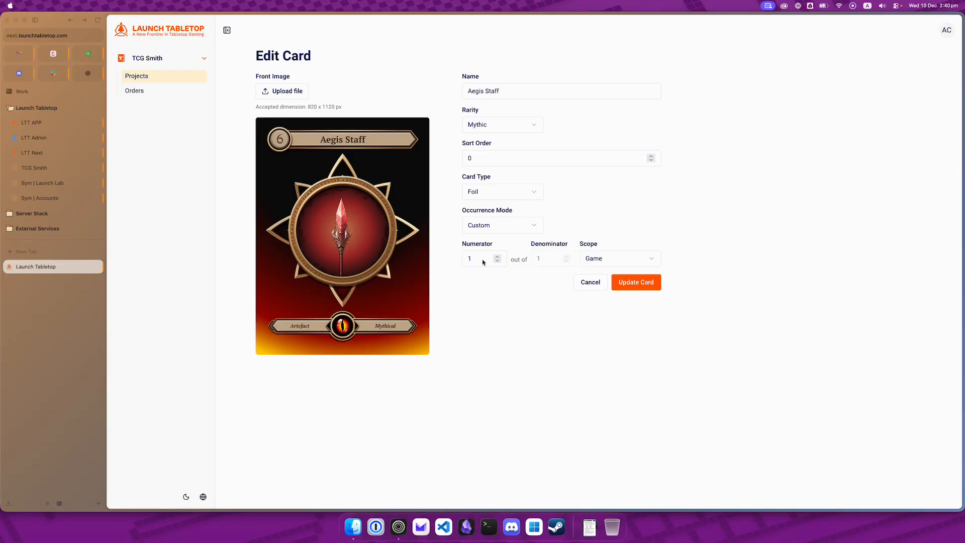
Try a numerator of 10 for the Aegis Staff card's custom occurrence
click(494, 249)
click(499, 162)
key(Tab)
key(Tab)
key(Tab)
key(shift+Tab)
text(1)
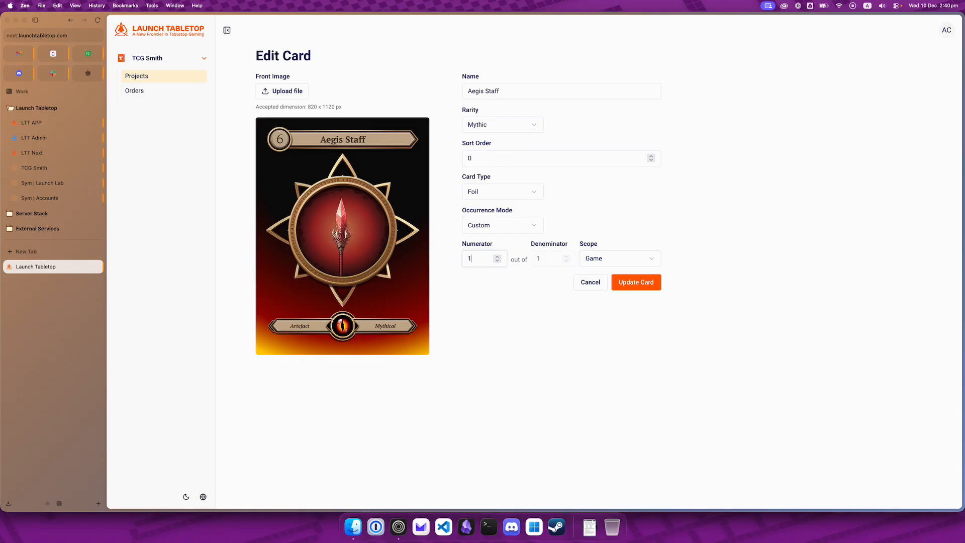
text(0)
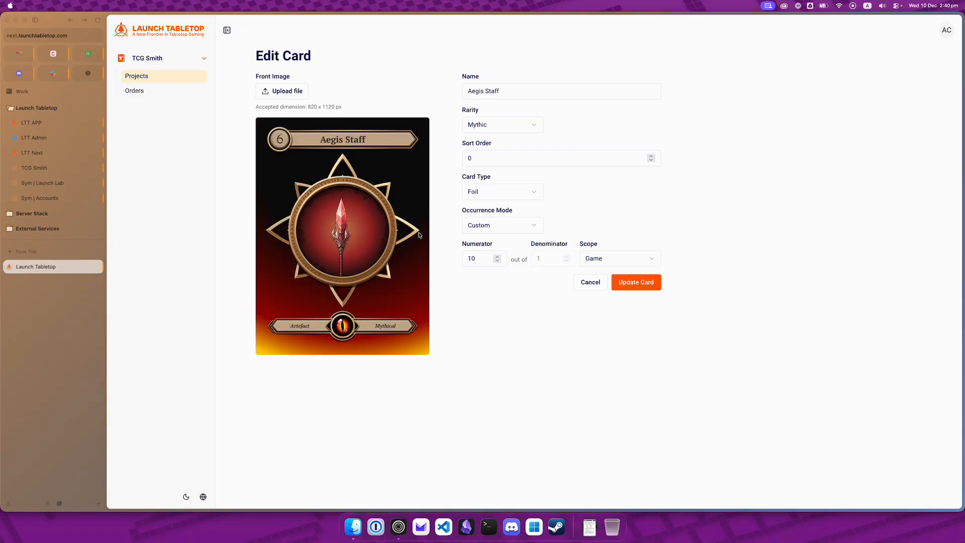
Review the scope options once more and discard the unsaved Aegis Staff card changes
click(632, 262)
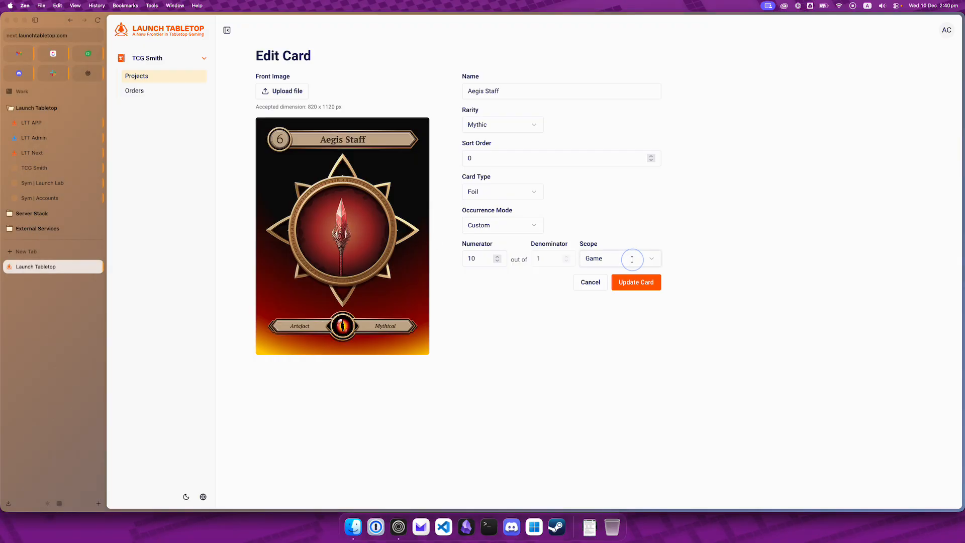
click(652, 262)
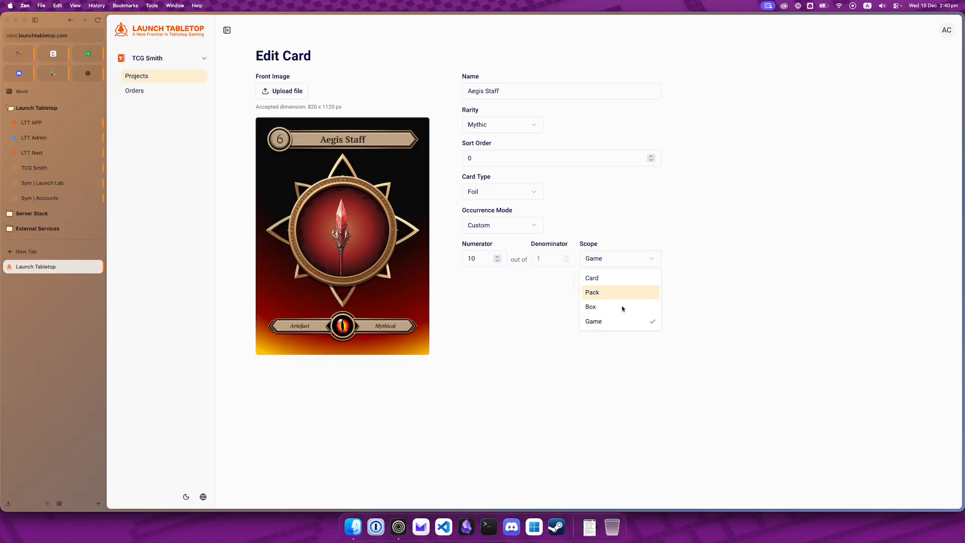
click(683, 309)
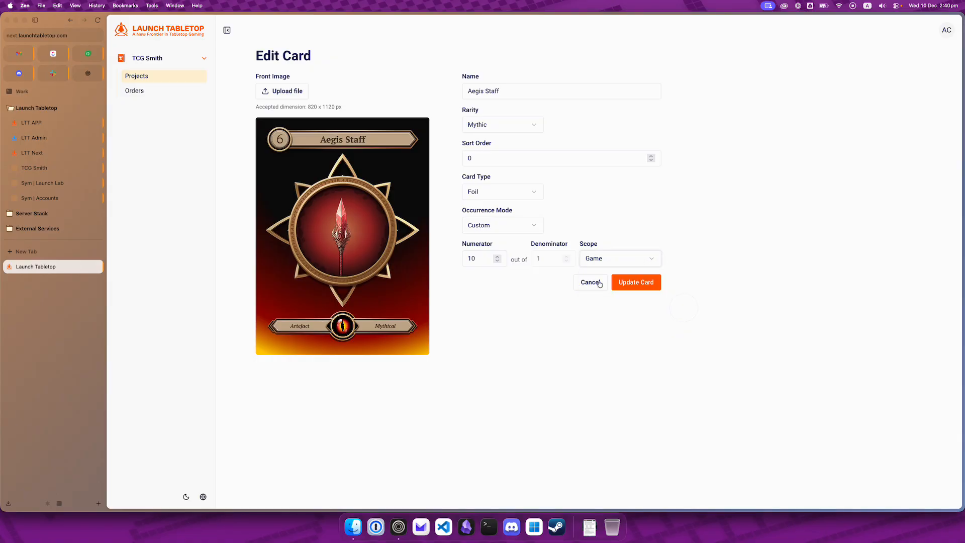
click(598, 282)
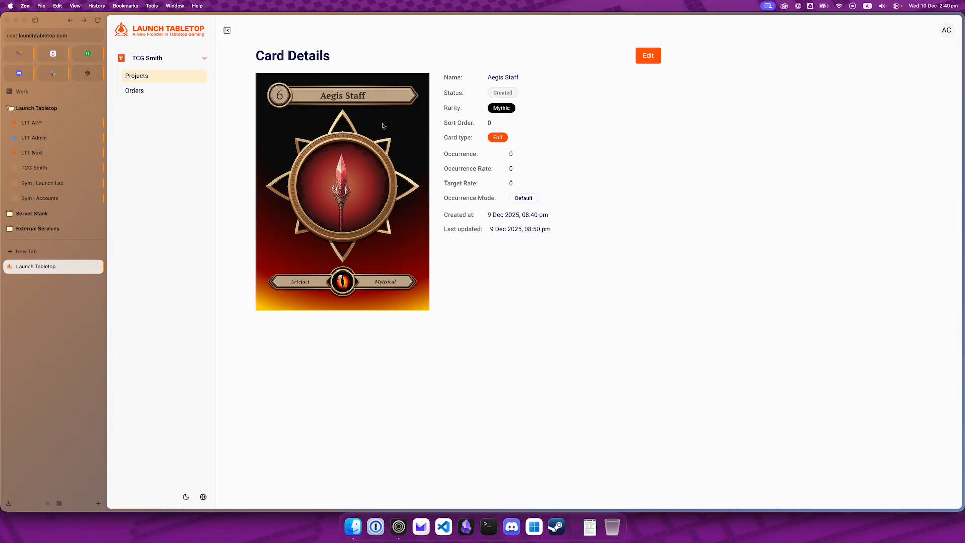
Go back to the projects list and open the Basements & Lizards project's Common rarity for editing
click(179, 80)
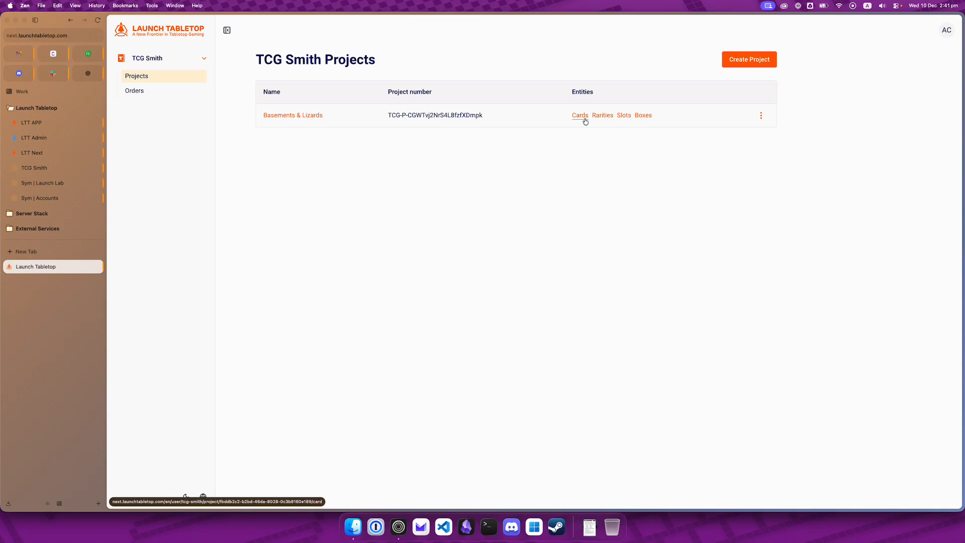
click(603, 116)
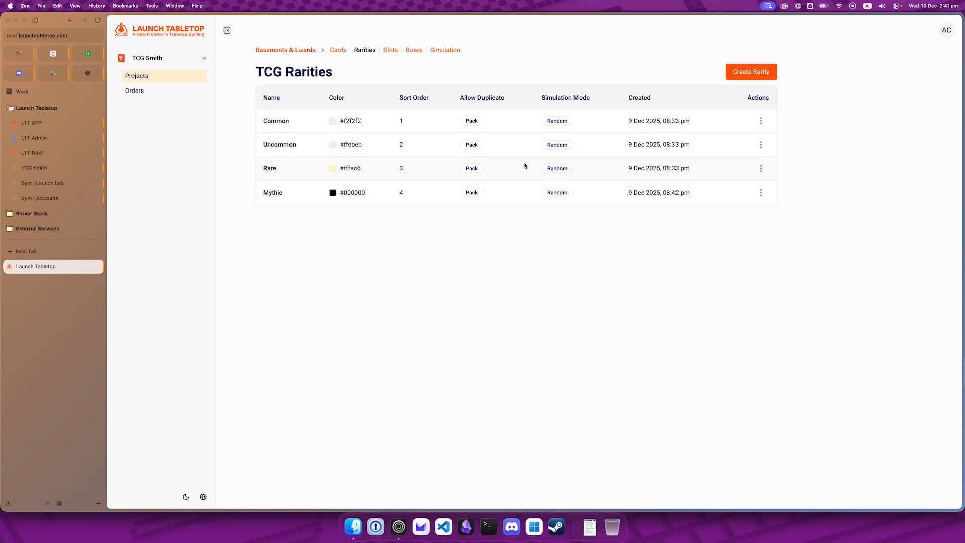
click(761, 121)
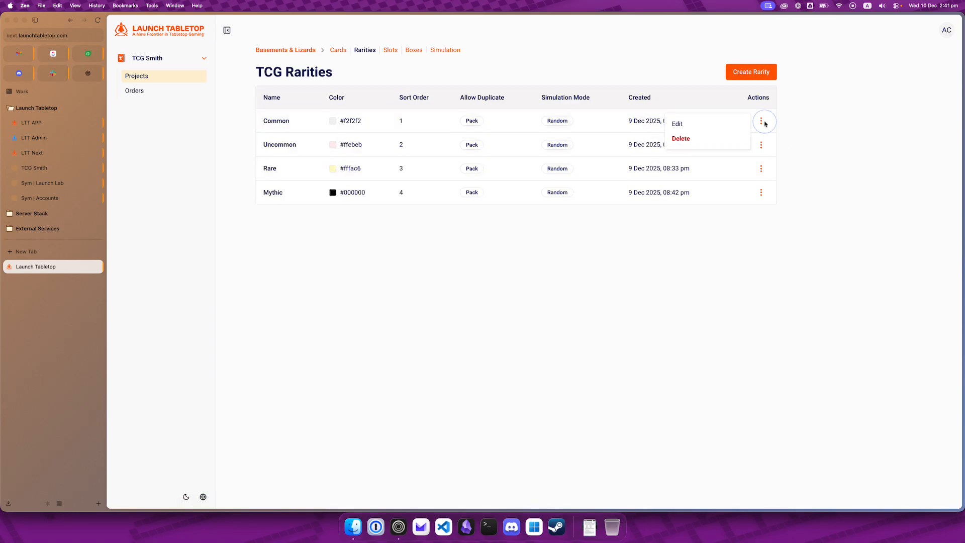
click(700, 125)
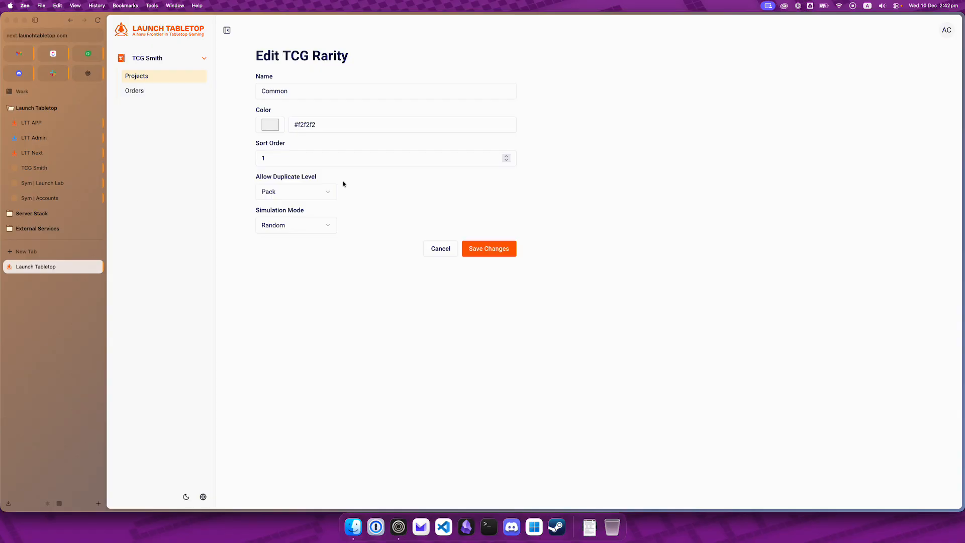
Set the Common rarity's allow duplicate level to Box and its simulation mode to Sequence
click(320, 195)
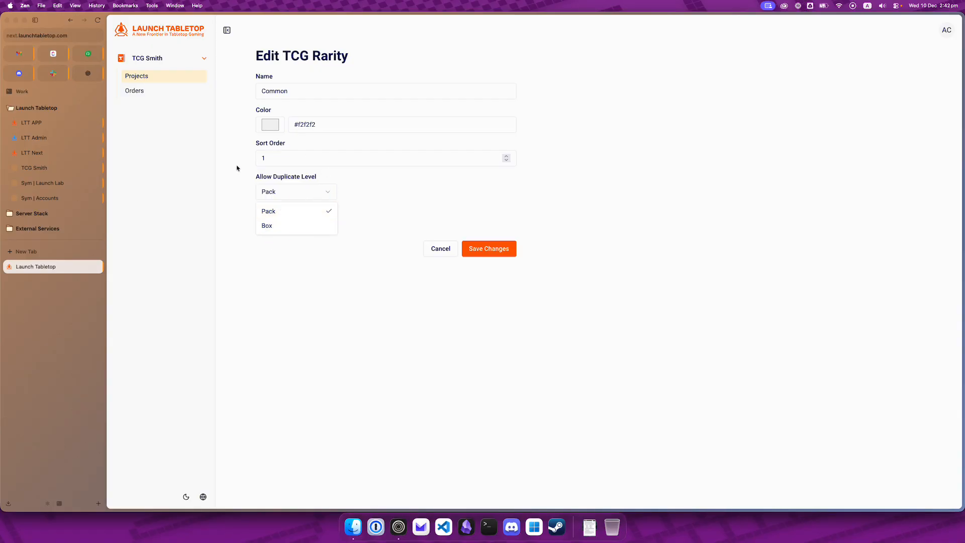
click(302, 225)
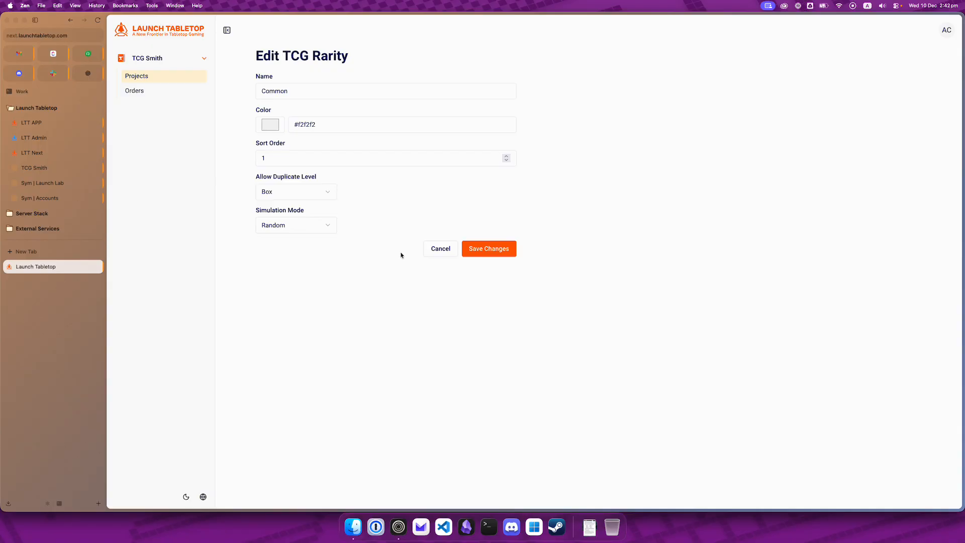
click(315, 224)
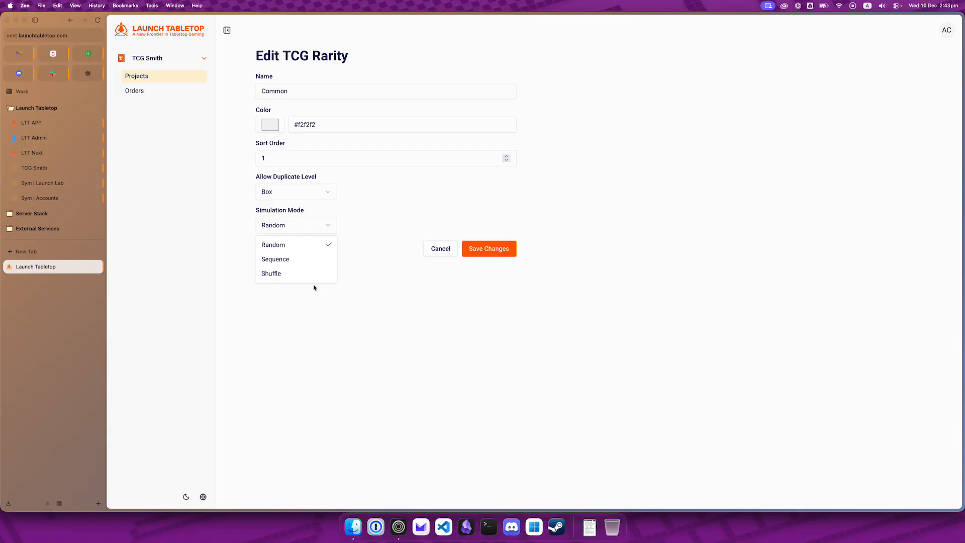
click(290, 259)
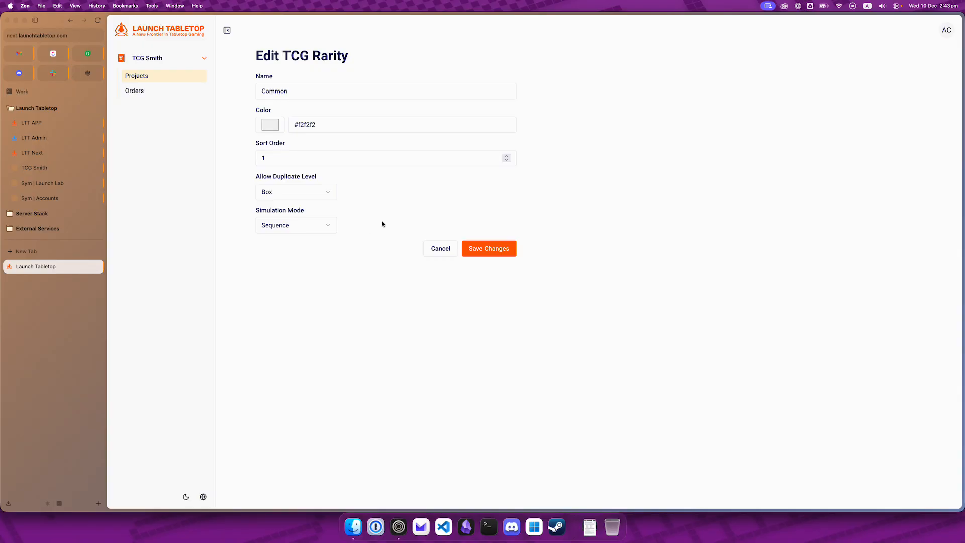
Leave the Common rarity without saving and show the Basements & Lizards project's cards in the gallery view
click(153, 82)
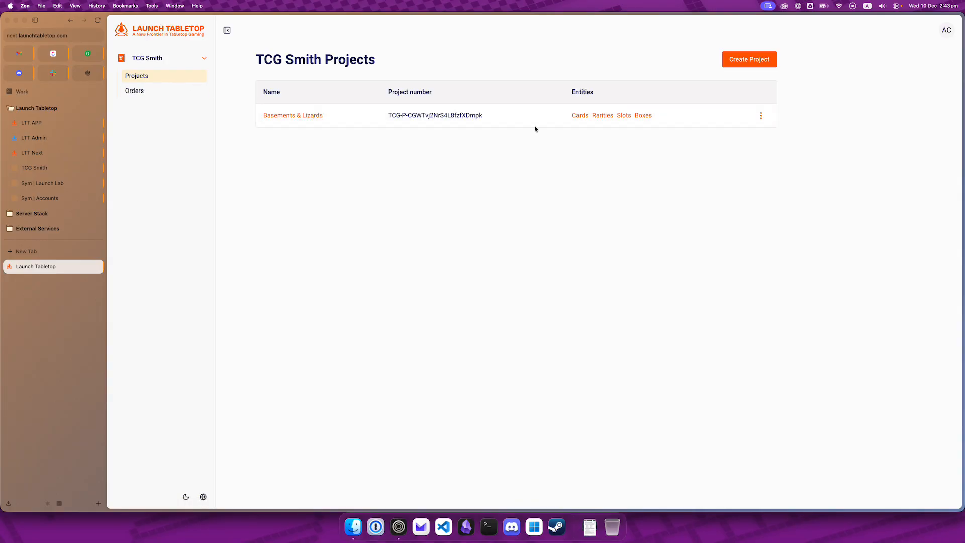
click(579, 115)
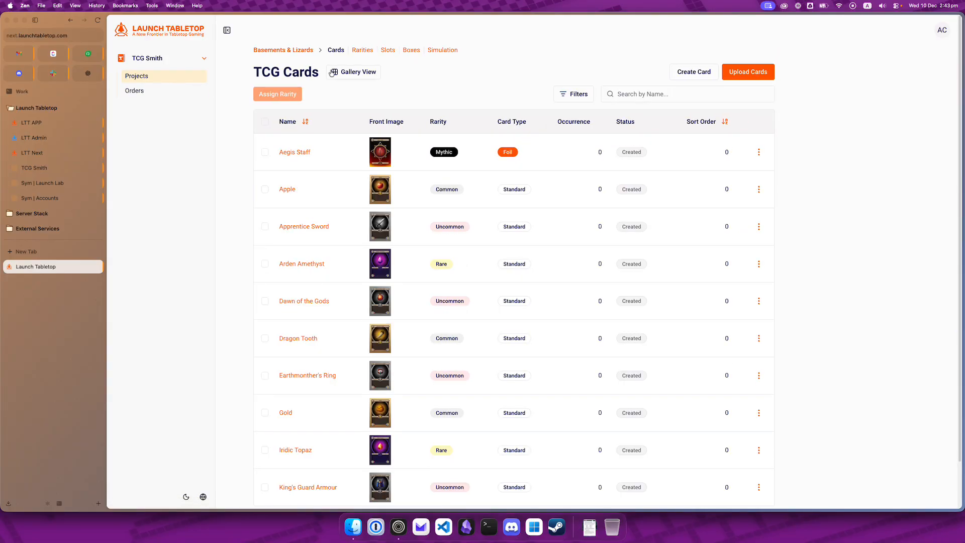
click(349, 71)
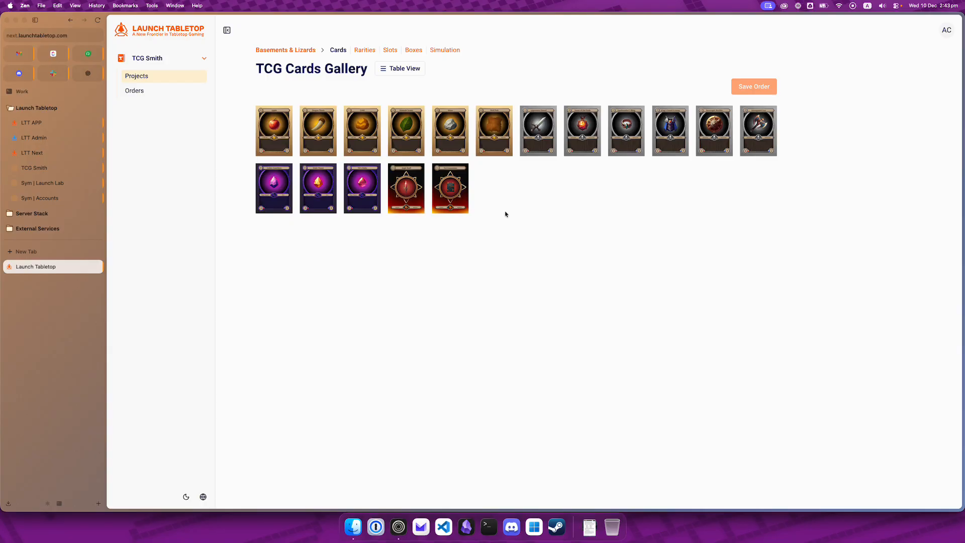
Open the project's Common rarity for editing and review the available simulation modes without changing the selection
click(364, 50)
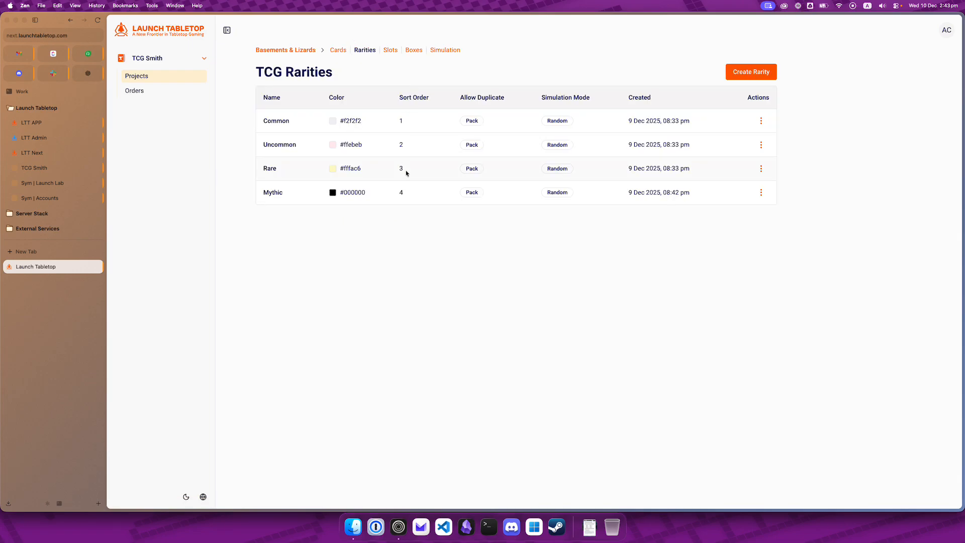
click(761, 120)
click(710, 125)
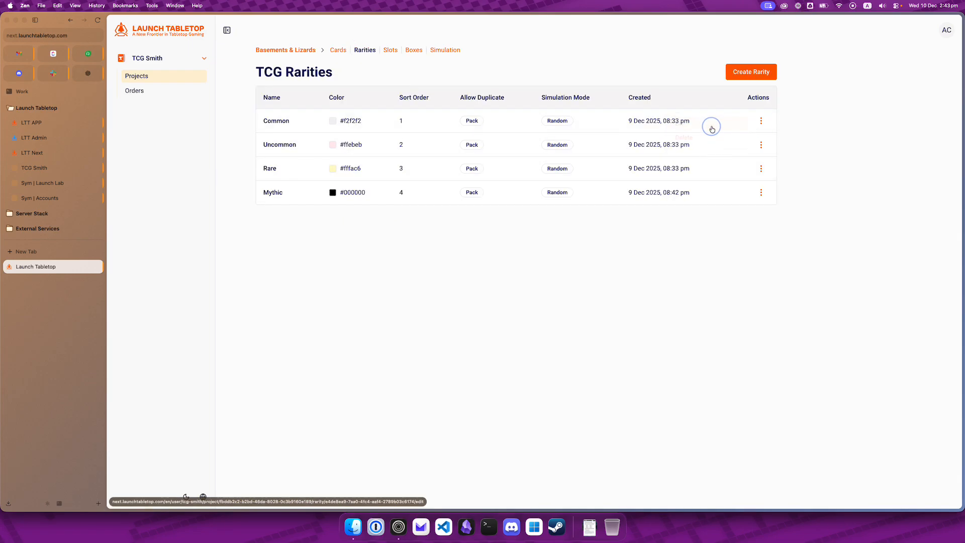
click(303, 227)
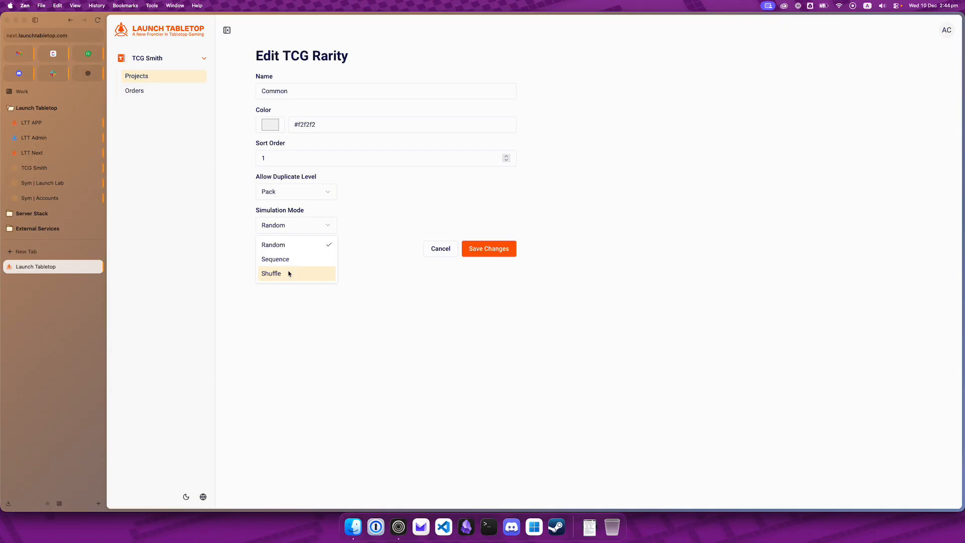
click(361, 287)
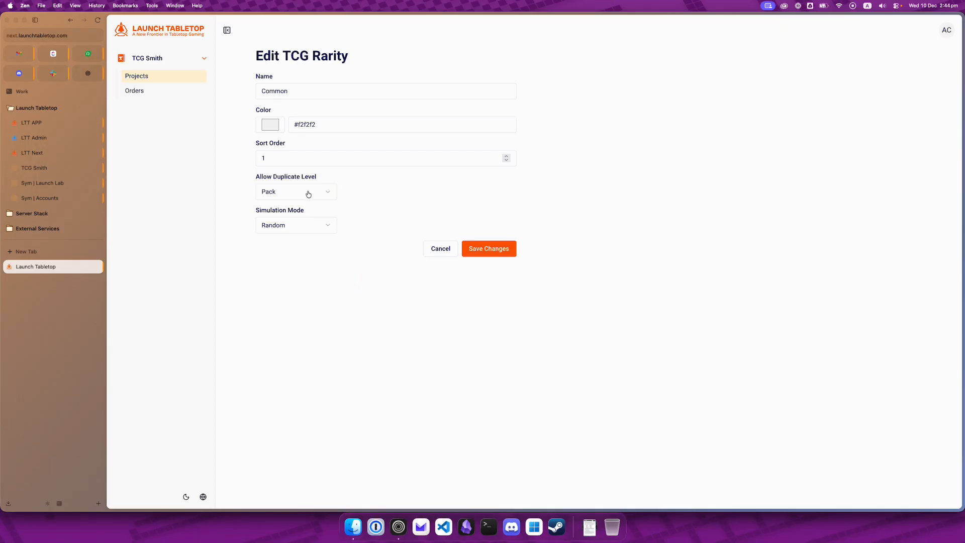
Open the Basements & Lizards project's Mythic slot for editing, check its quantity field, and cancel without changes
click(161, 78)
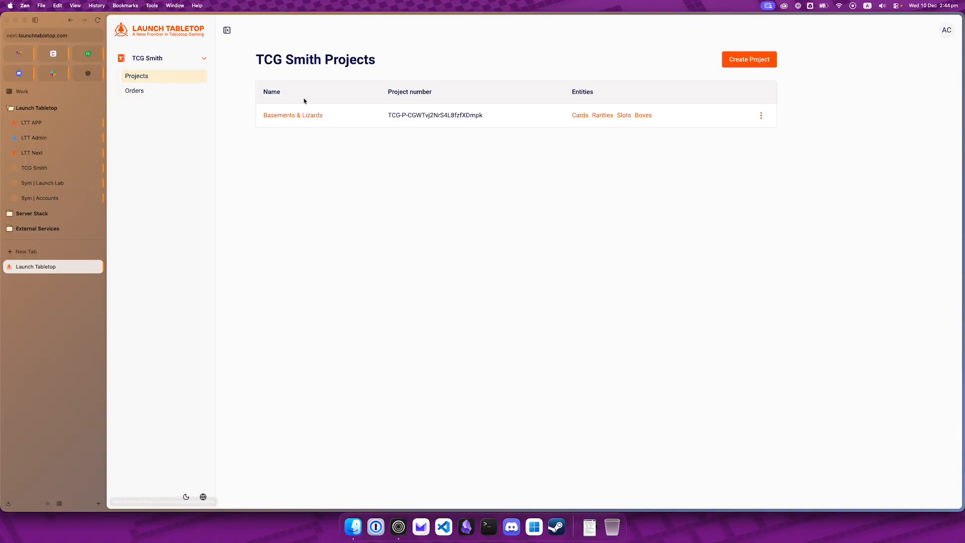
click(619, 119)
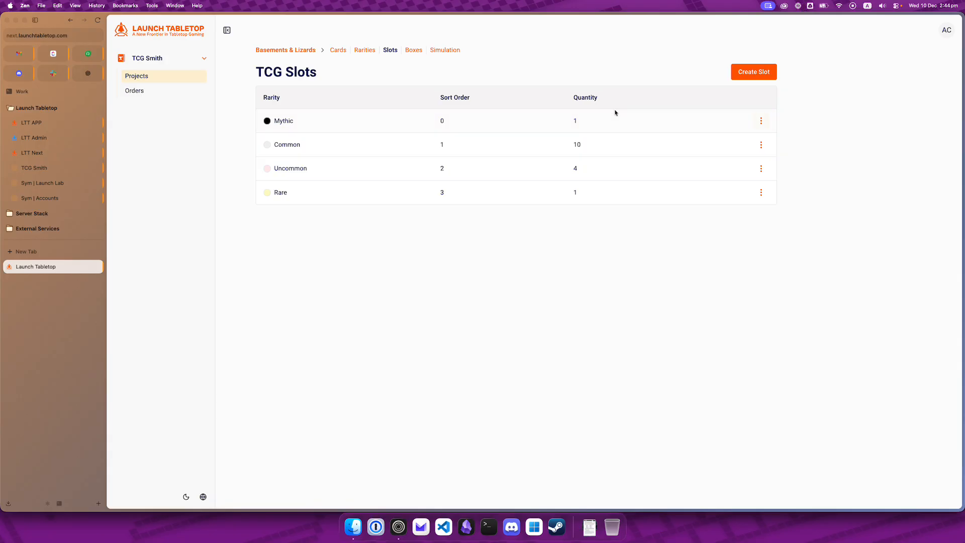
click(760, 120)
click(724, 126)
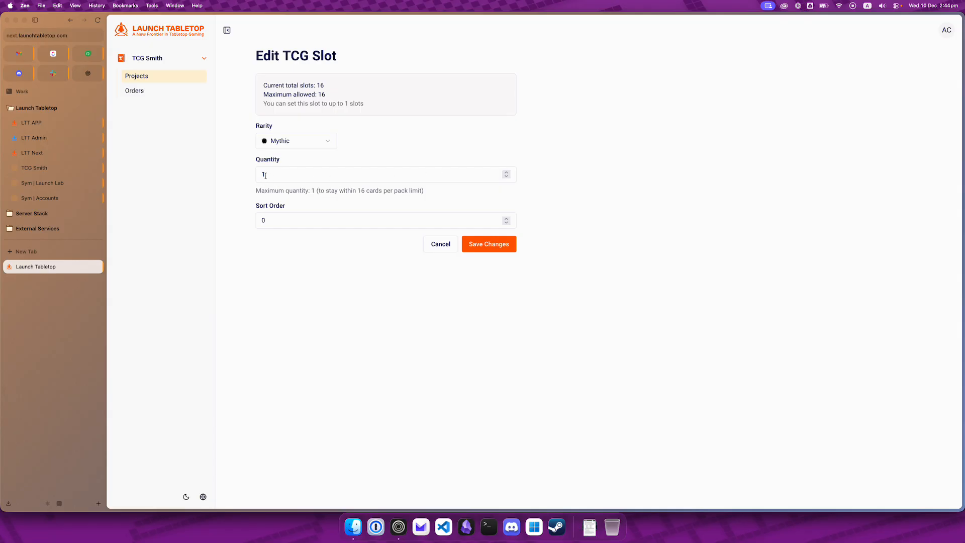
double_click(291, 174)
click(441, 244)
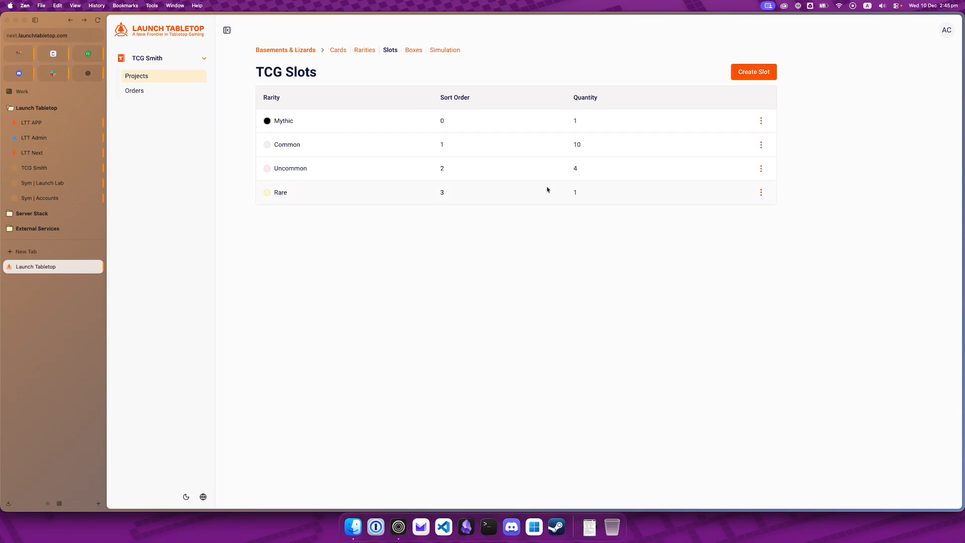
Run a simulation from the project's boxes and review the card distribution charts for each rarity
click(419, 56)
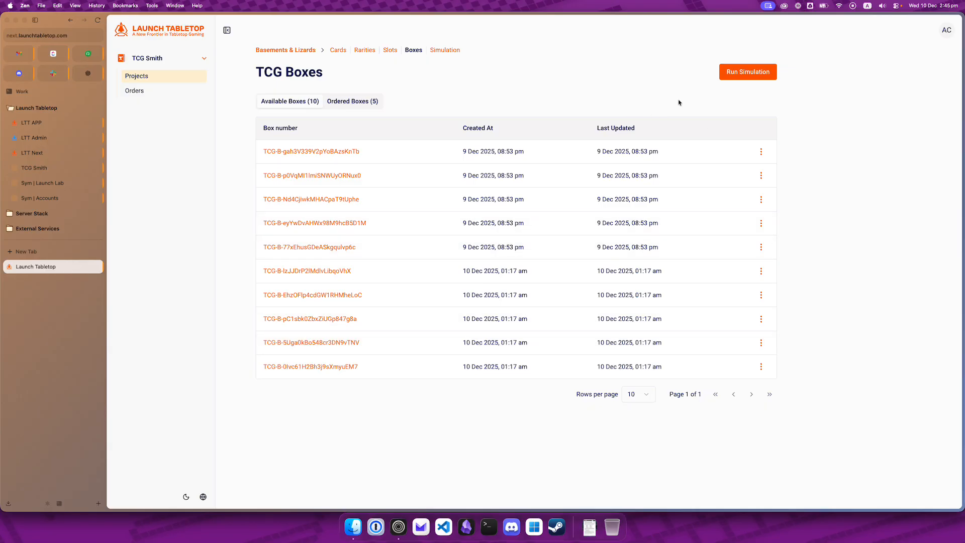
click(750, 73)
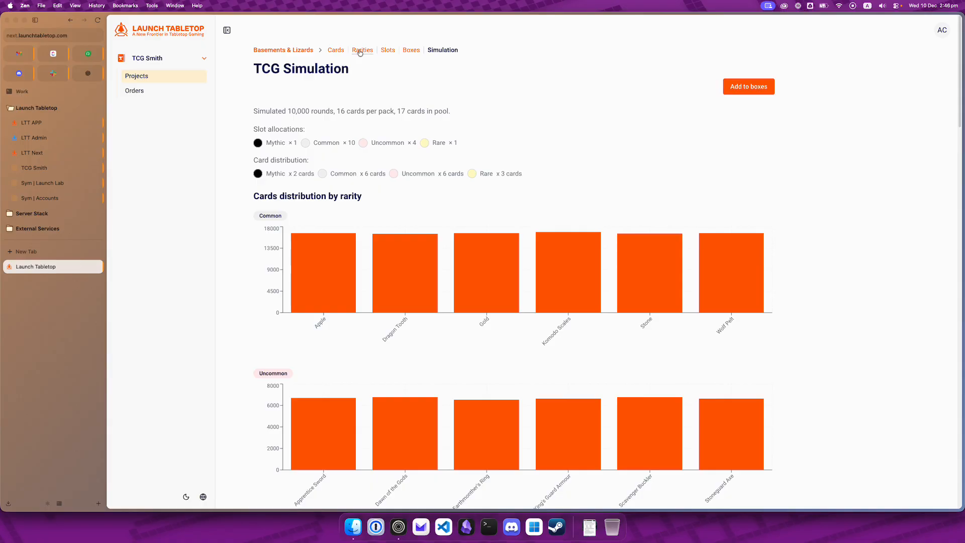
scroll(568, 120, down, 1)
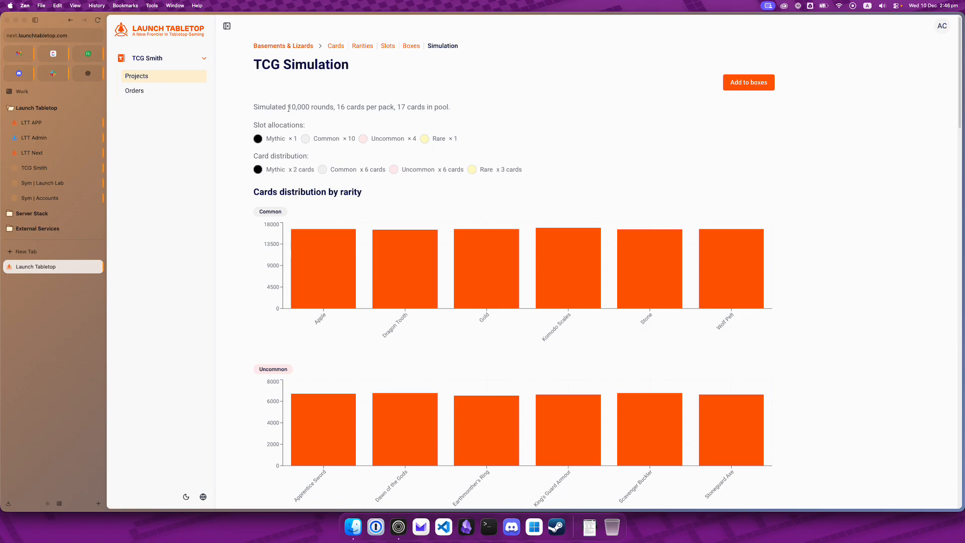
drag(288, 108, 310, 107)
click(512, 137)
scroll(512, 137, down, 3)
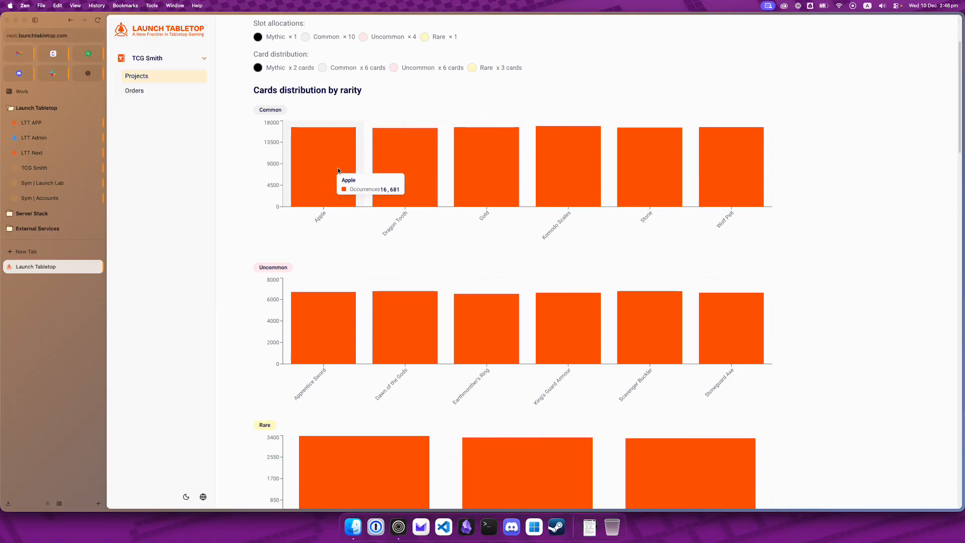
scroll(780, 210, down, 5)
scroll(781, 211, down, 4)
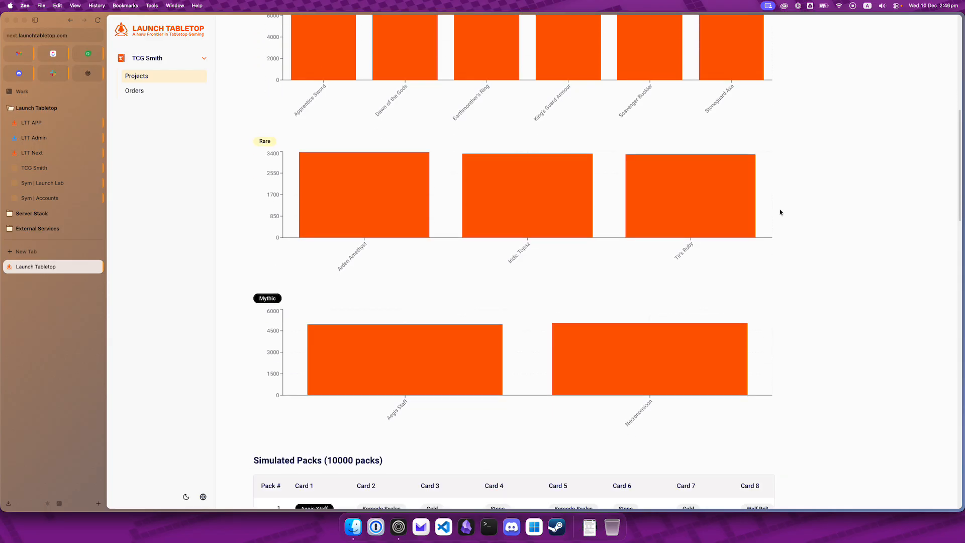
Examine the simulation's simulated packs table and draw statistics below the distribution charts
scroll(781, 211, up, 7)
scroll(780, 212, up, 4)
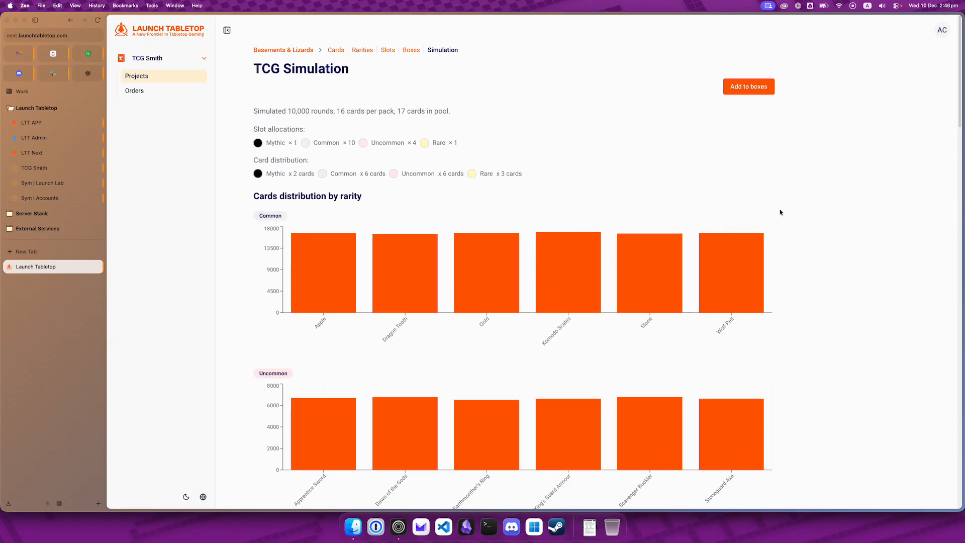
scroll(687, 397, down, 10)
scroll(684, 403, down, 15)
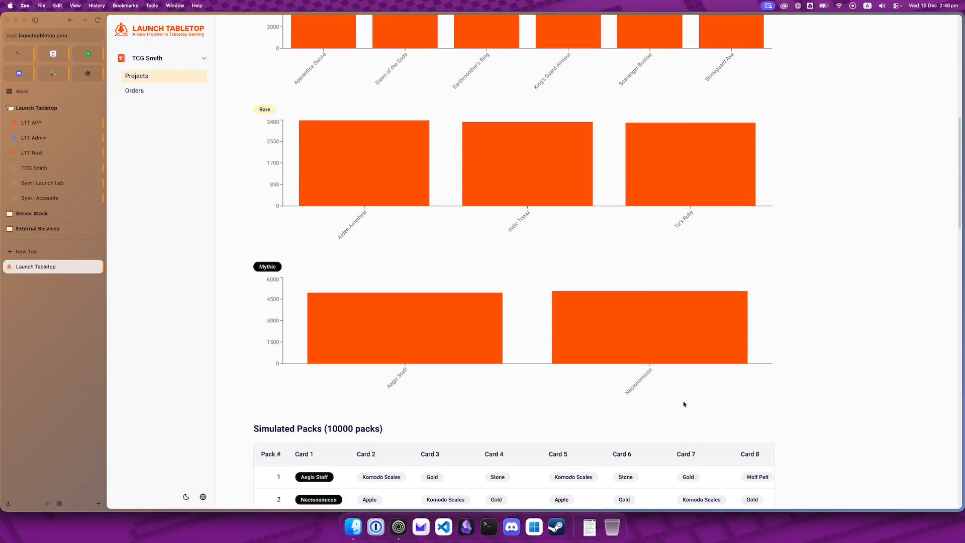
scroll(684, 403, down, 5)
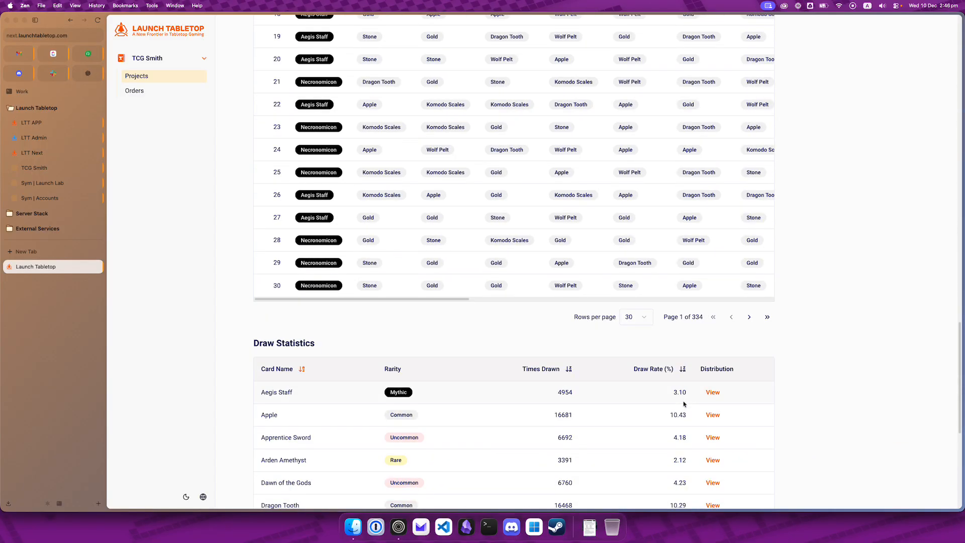
scroll(684, 404, up, 20)
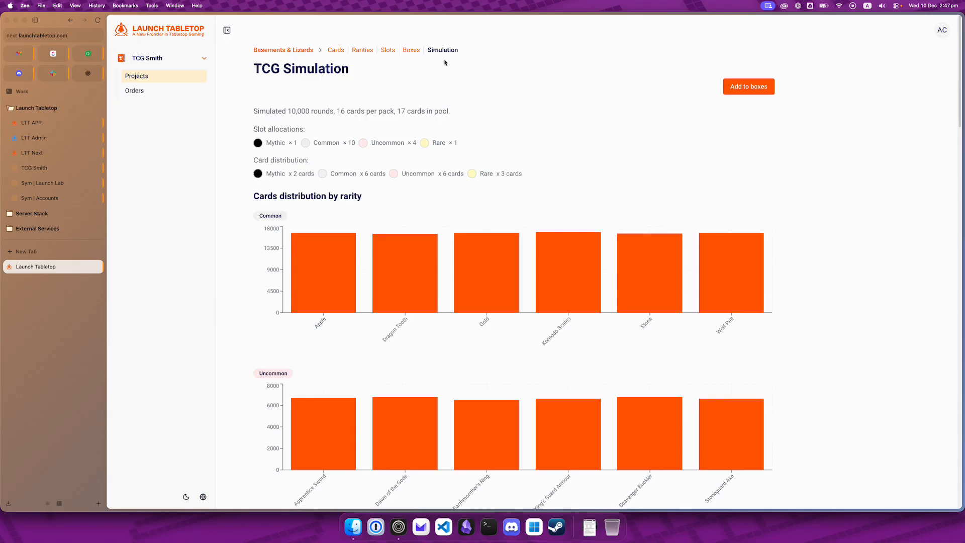
Compare individual card occurrences across the Common, Uncommon, Rare and Mythic distribution charts
scroll(634, 164, down, 5)
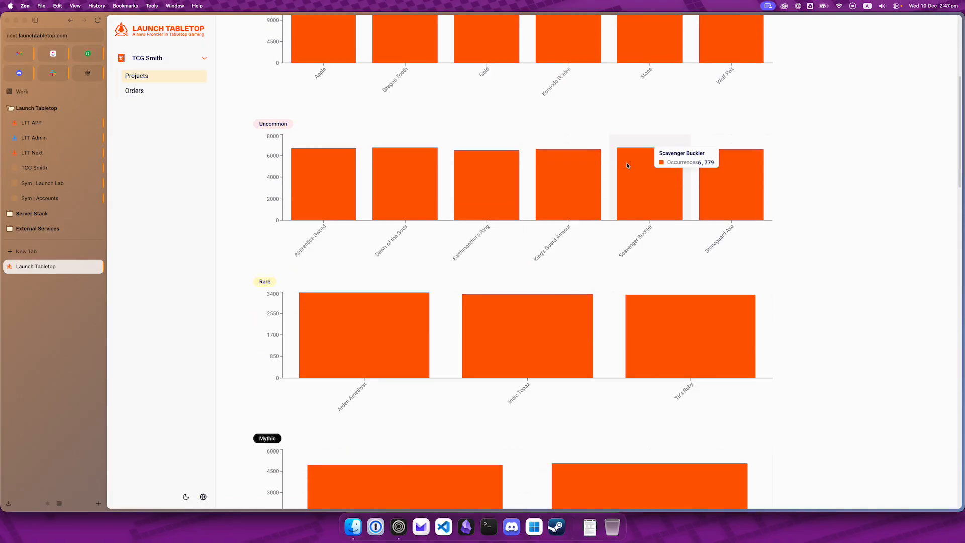
scroll(342, 149, up, 1)
scroll(342, 149, up, 3)
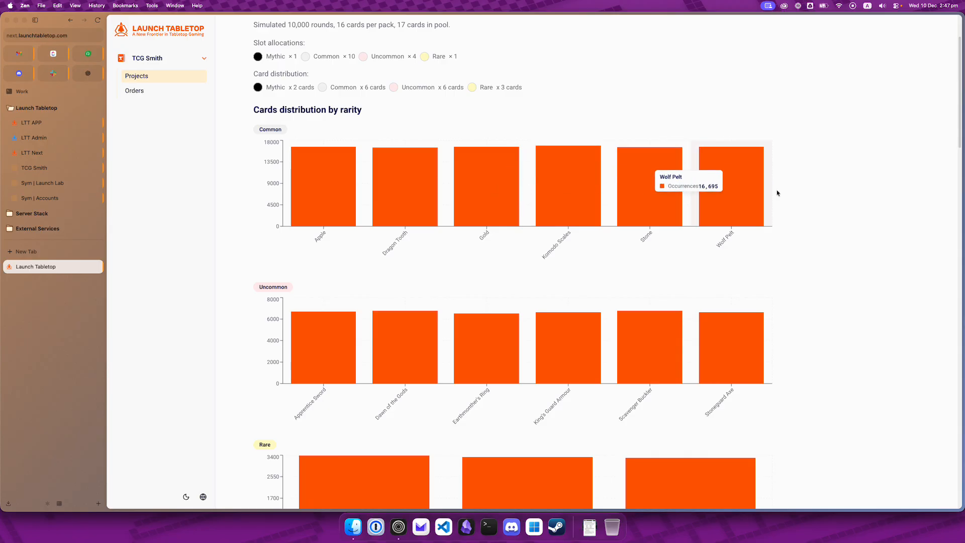
scroll(785, 190, down, 1)
scroll(784, 190, down, 10)
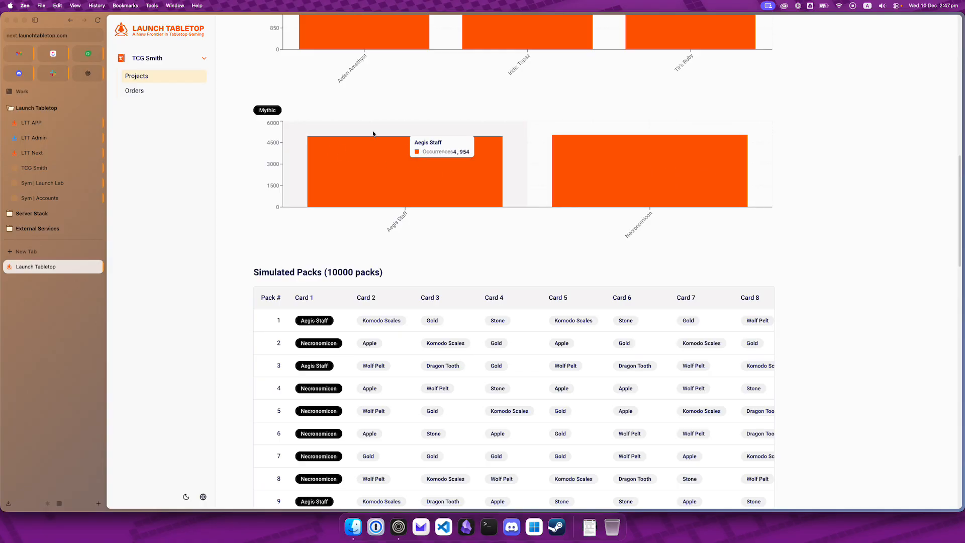
scroll(407, 134, up, 15)
scroll(405, 145, down, 8)
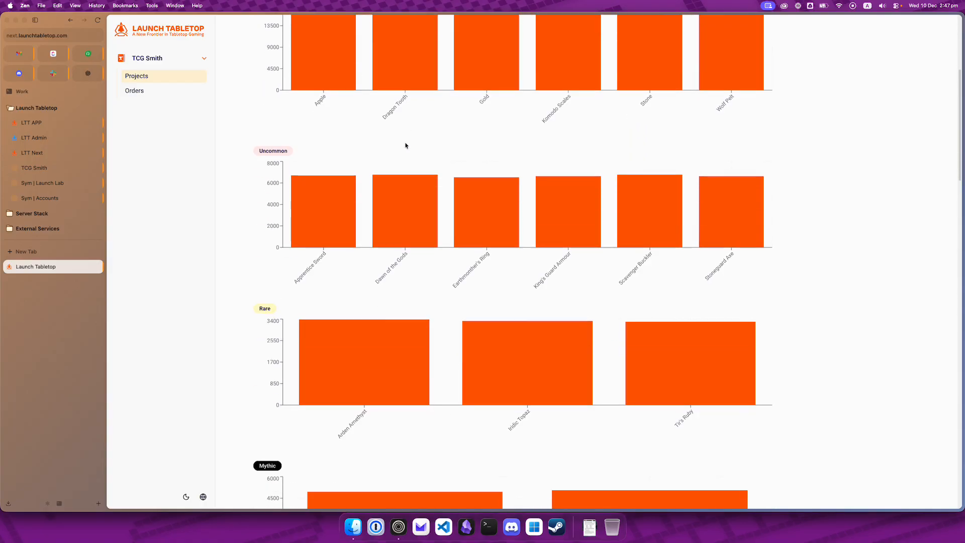
scroll(364, 338, up, 8)
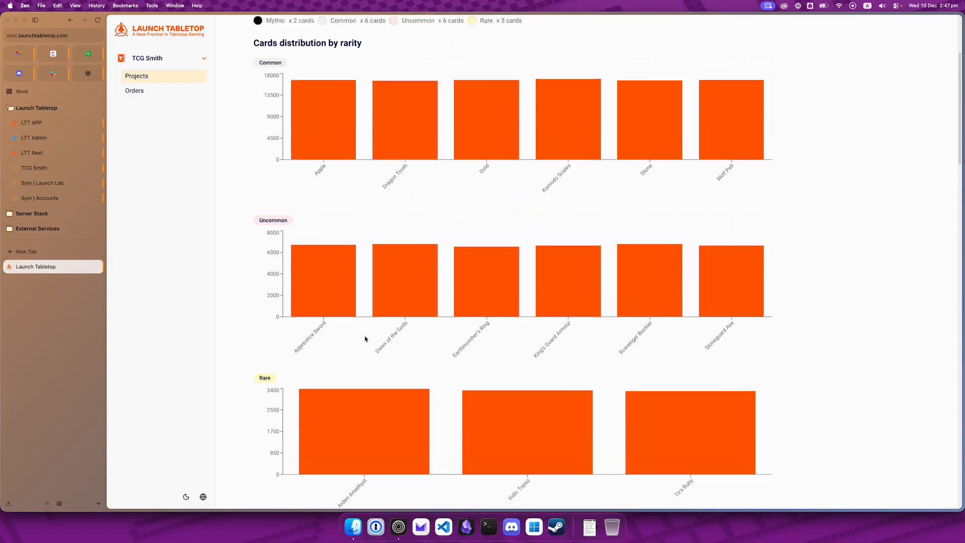
Return to the project's cards list and preview the Aegis Staff card's front image, closing the preview when done
click(344, 52)
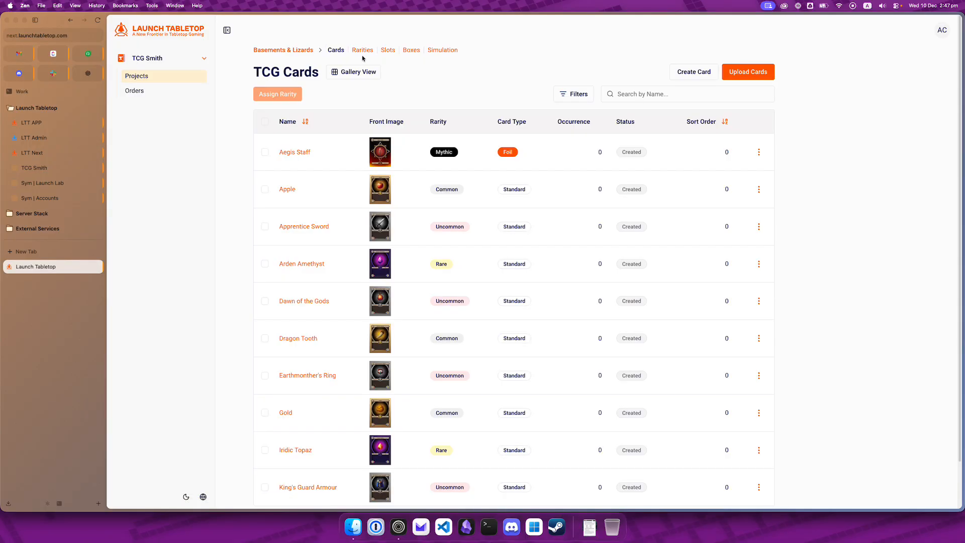
click(382, 156)
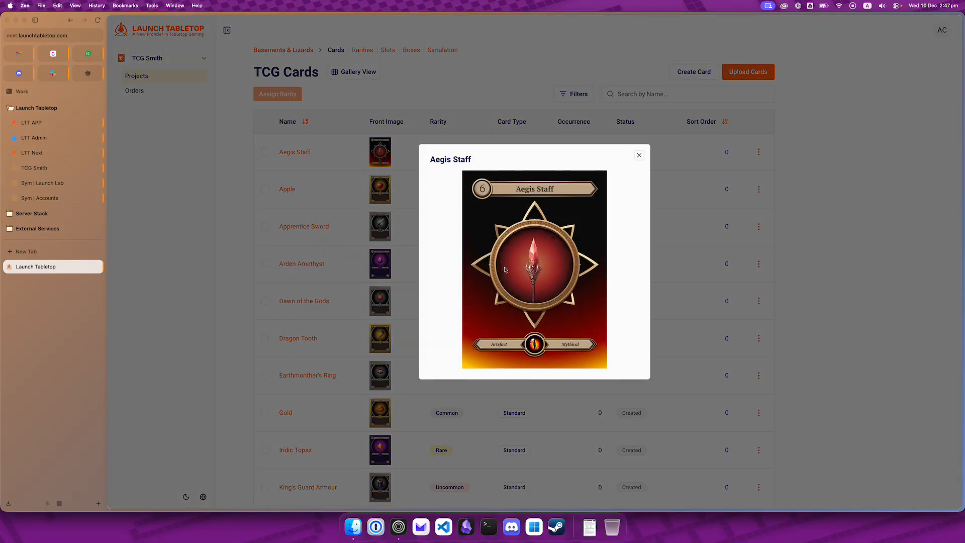
click(639, 155)
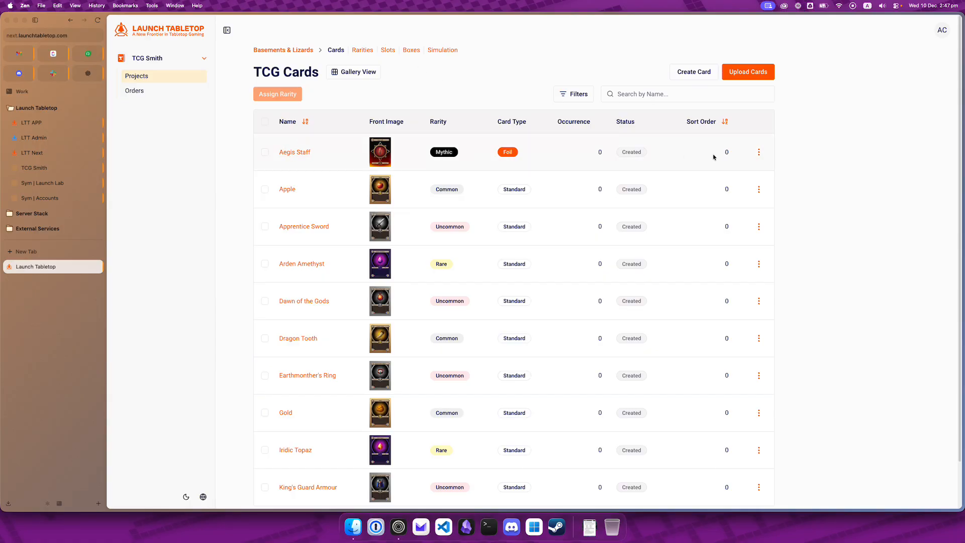
Open the Aegis Staff card for editing, check the card type options, and cancel without changes
click(758, 152)
click(710, 158)
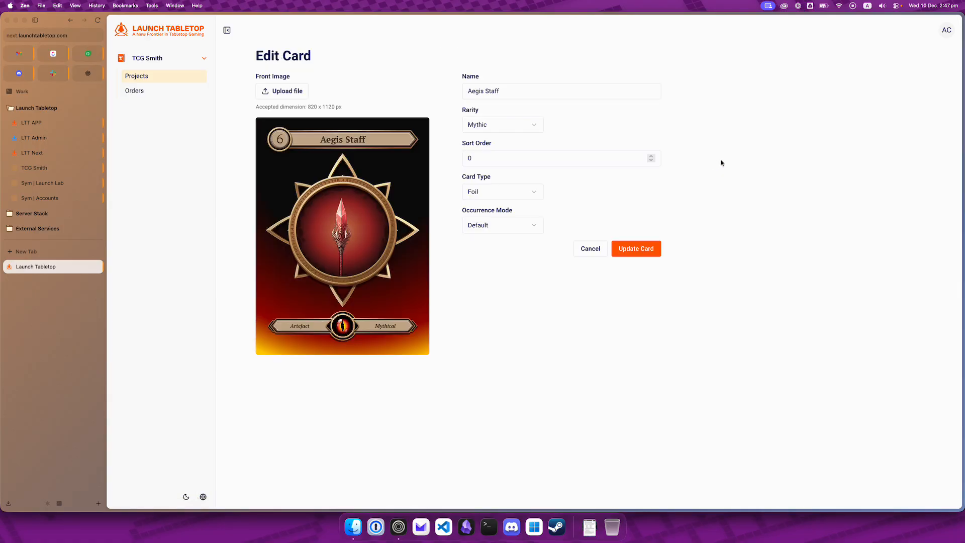
click(481, 193)
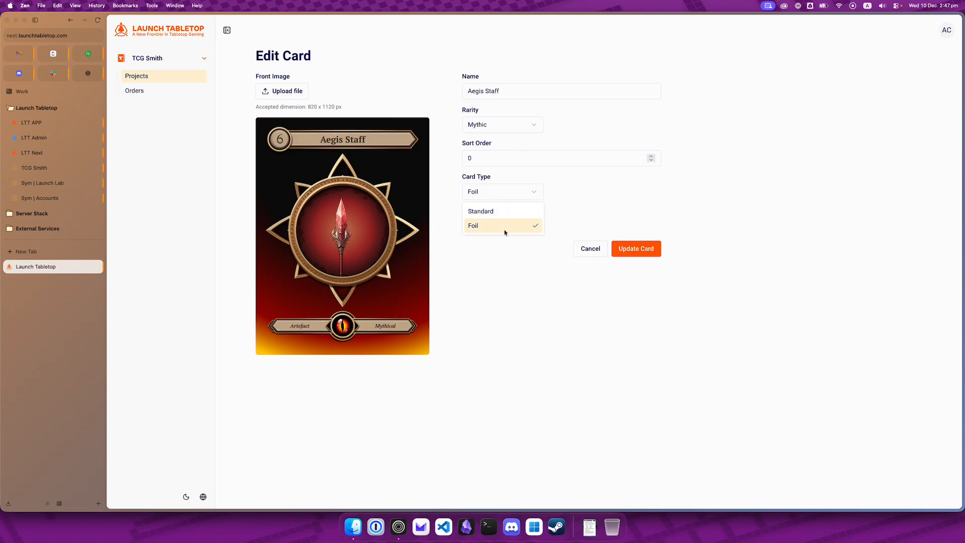
click(520, 252)
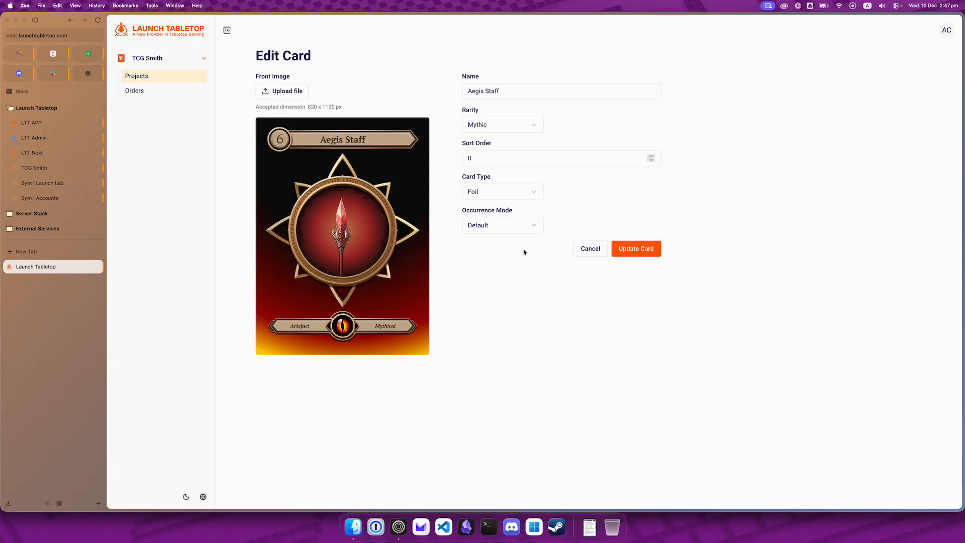
click(589, 249)
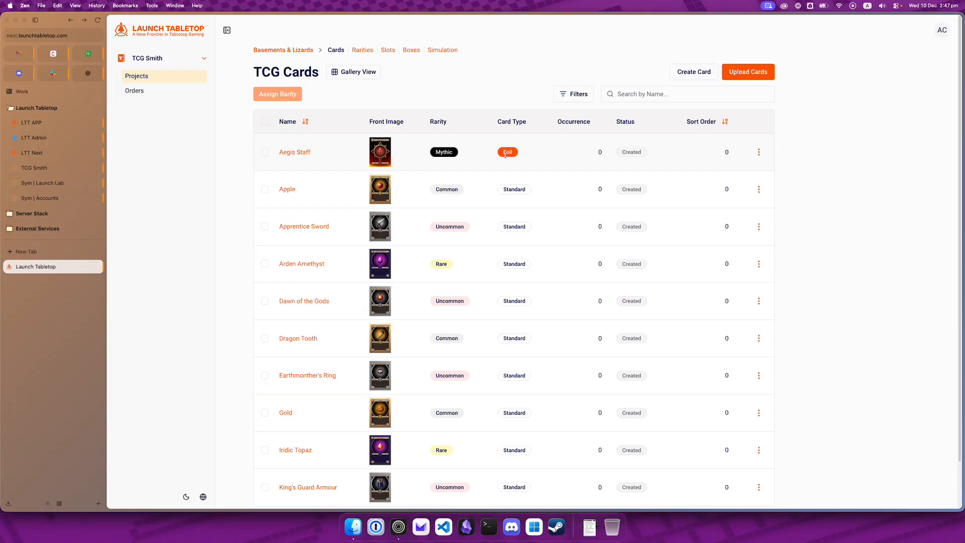
Increase the number of rows per page in the cards table and look through the longer list
scroll(534, 211, down, 2)
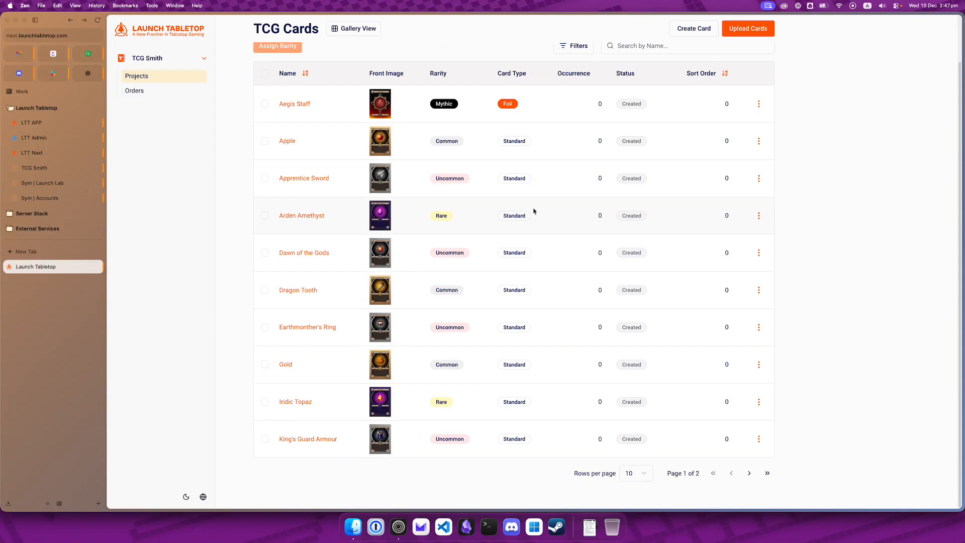
click(636, 473)
click(646, 406)
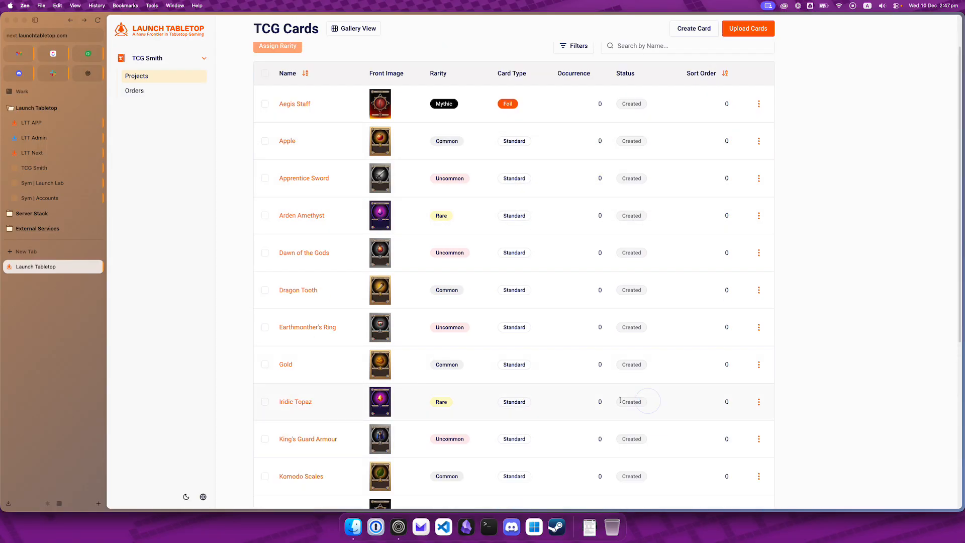
scroll(598, 400, down, 5)
scroll(513, 249, up, 10)
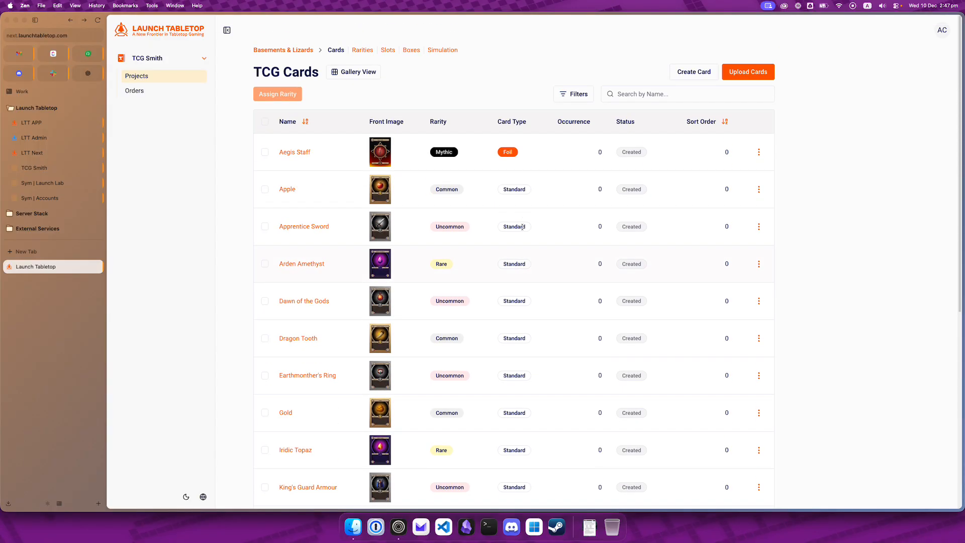
Look through the full cards list and check each card's rarity and card type
scroll(546, 370, down, 5)
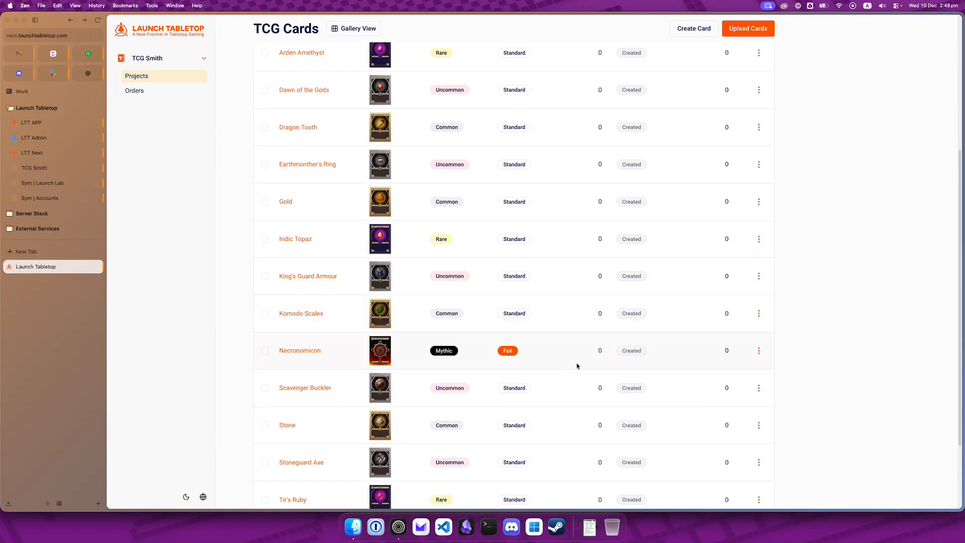
scroll(577, 366, down, 3)
scroll(577, 366, up, 8)
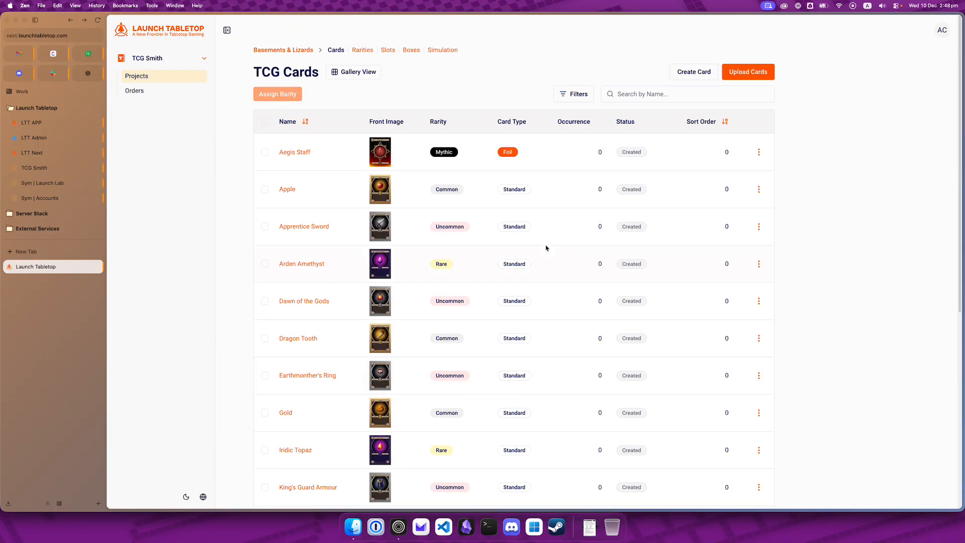
Open the project's simulation results and browse the list of simulated packs
click(450, 51)
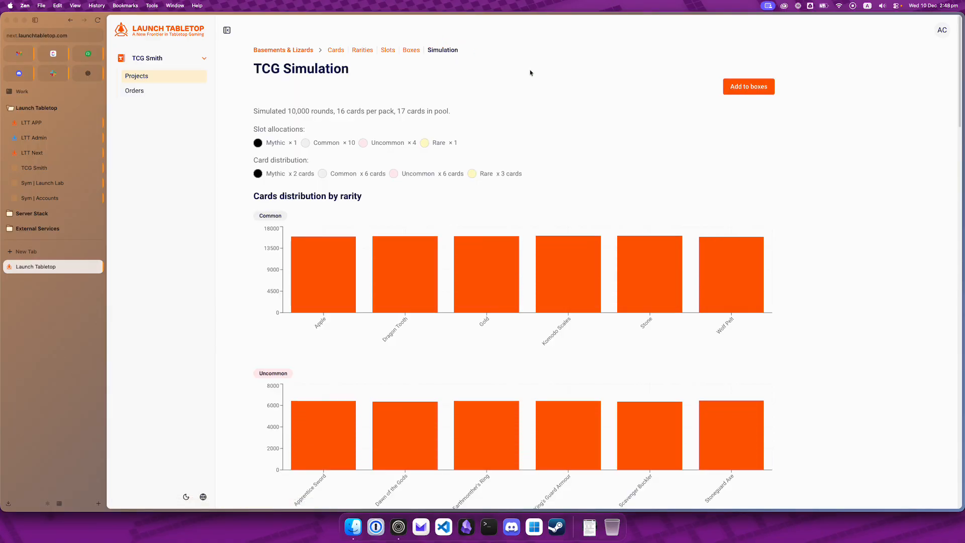
scroll(811, 230, down, 12)
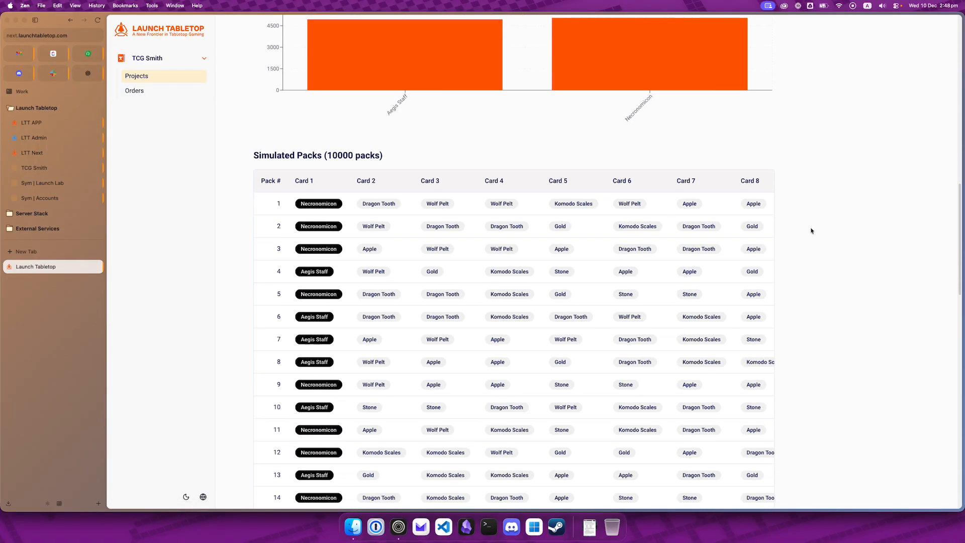
scroll(811, 231, down, 1)
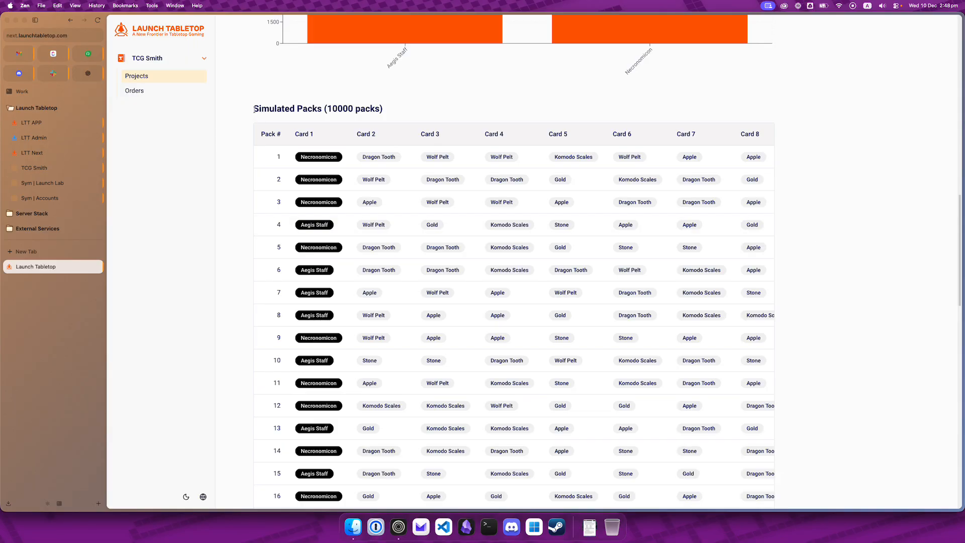
drag(254, 110, 405, 108)
click(431, 108)
scroll(269, 163, down, 9)
scroll(286, 339, up, 8)
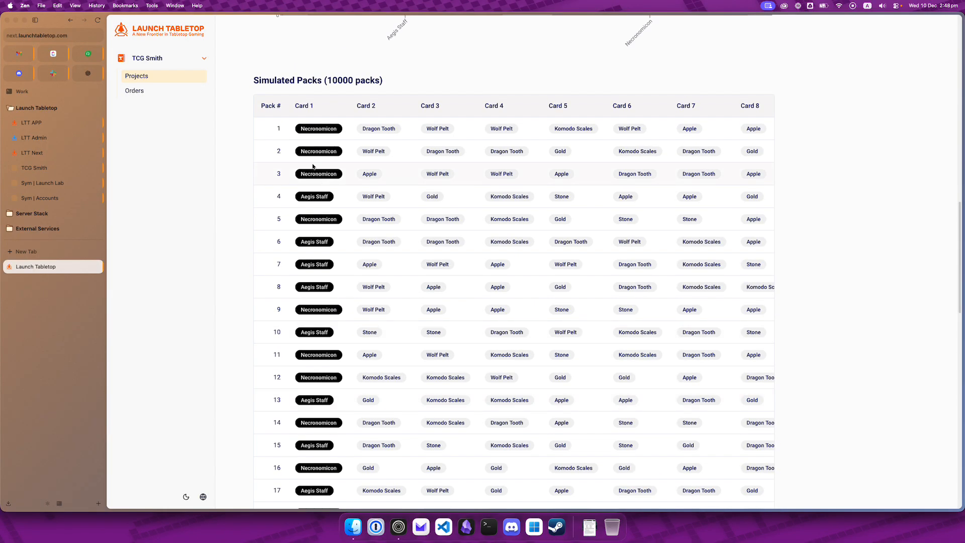
Examine the simulated packs' contents across all card positions from Card 1 to Card 16, highlighting the table's heading
scroll(519, 252, right, 3)
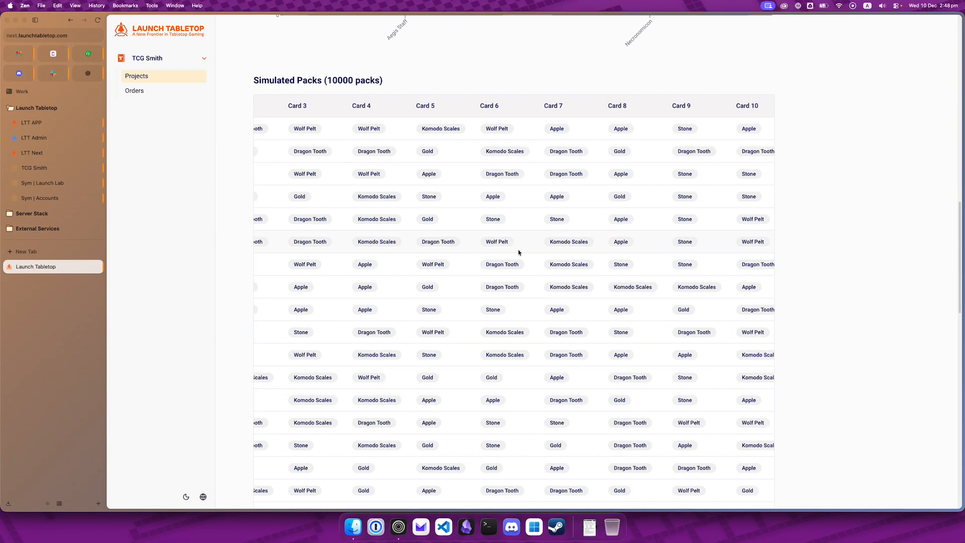
scroll(521, 251, right, 8)
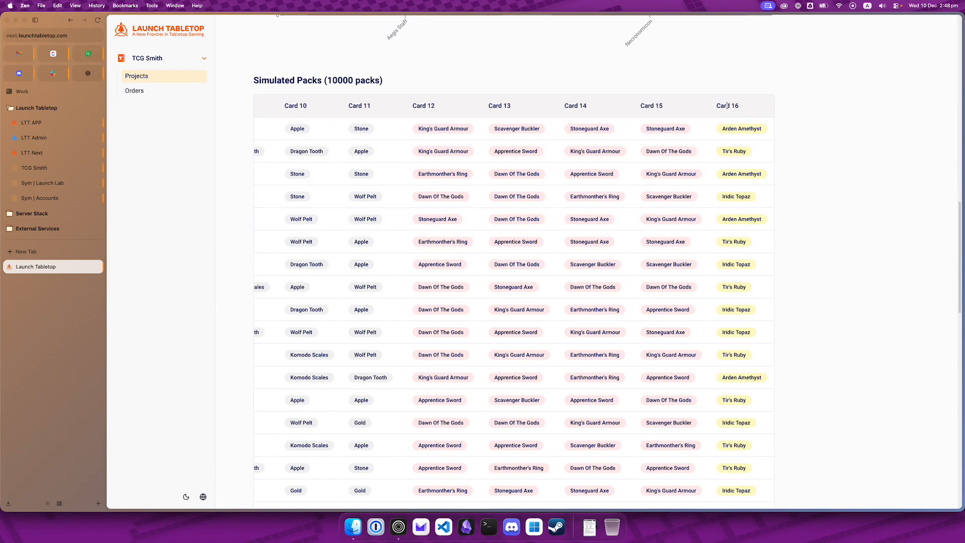
scroll(675, 148, left, 10)
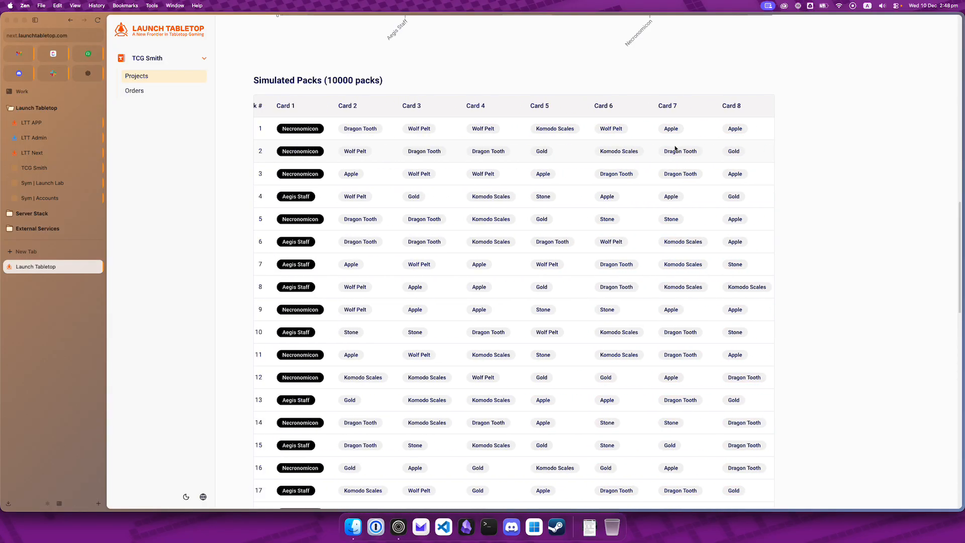
scroll(294, 201, down, 10)
scroll(291, 226, up, 10)
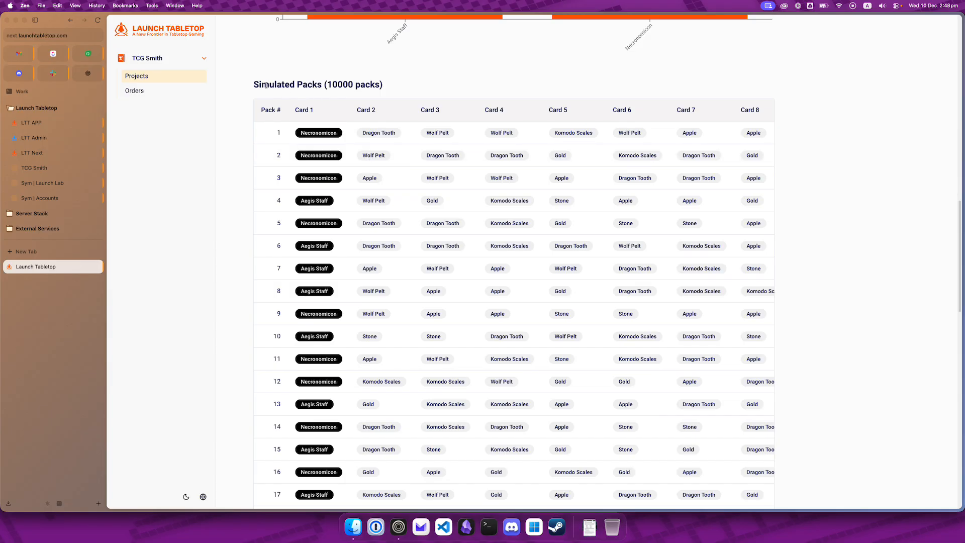
drag(254, 84, 390, 83)
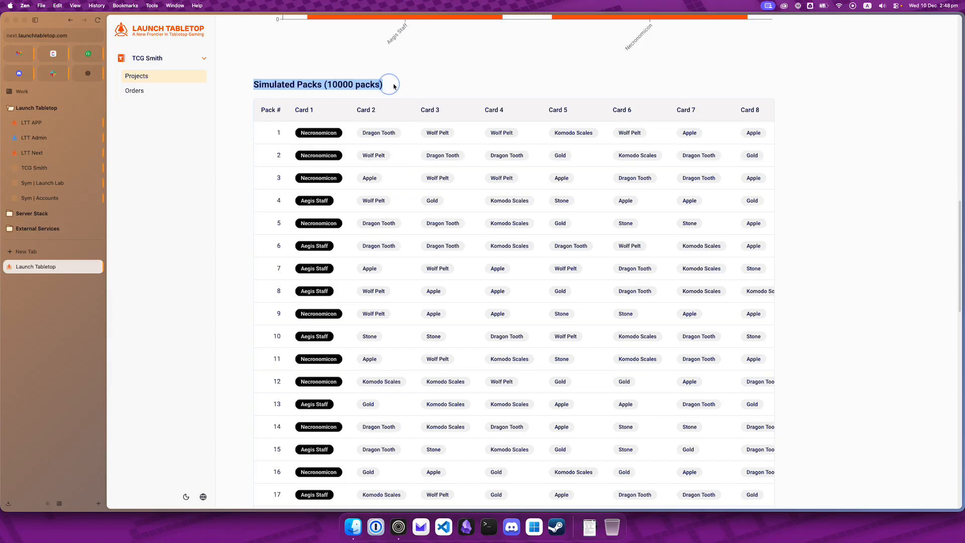
click(434, 81)
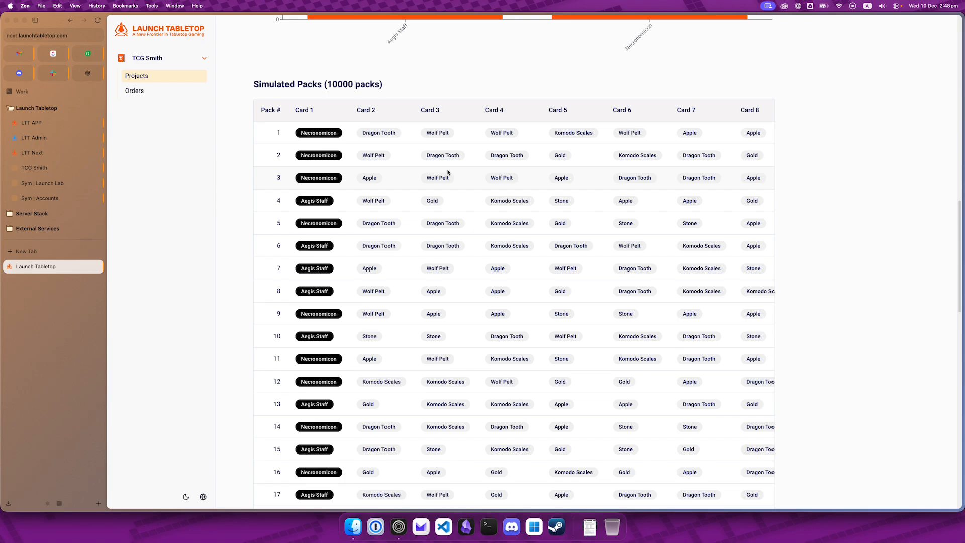
Examine the times drawn and draw rate of every card in the Draw Statistics table
scroll(449, 173, down, 10)
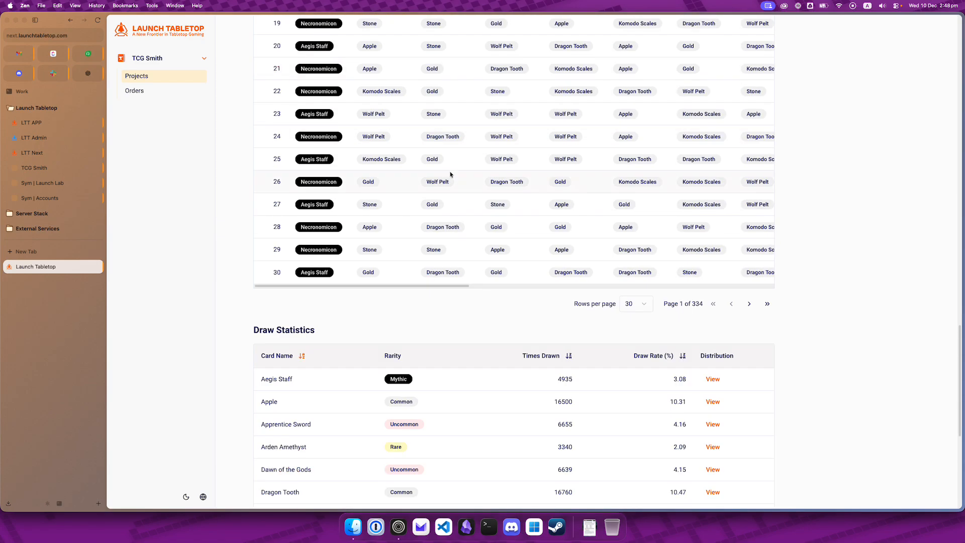
scroll(449, 173, down, 5)
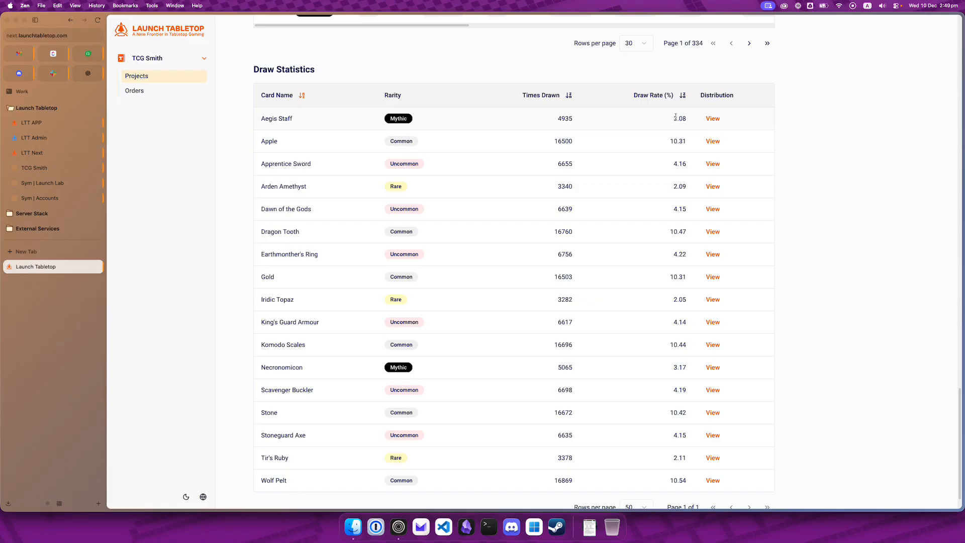
scroll(689, 132, down, 2)
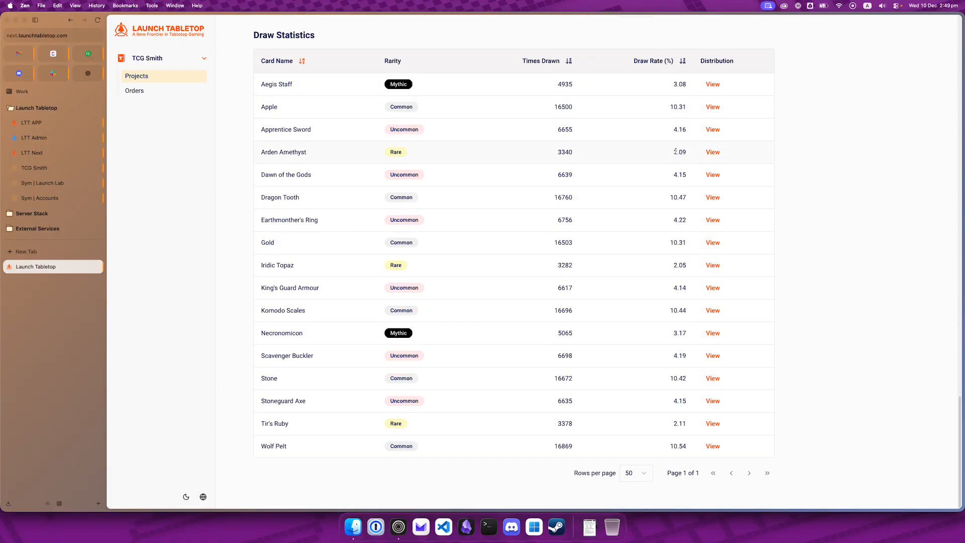
scroll(679, 115, up, 2)
scroll(664, 260, down, 2)
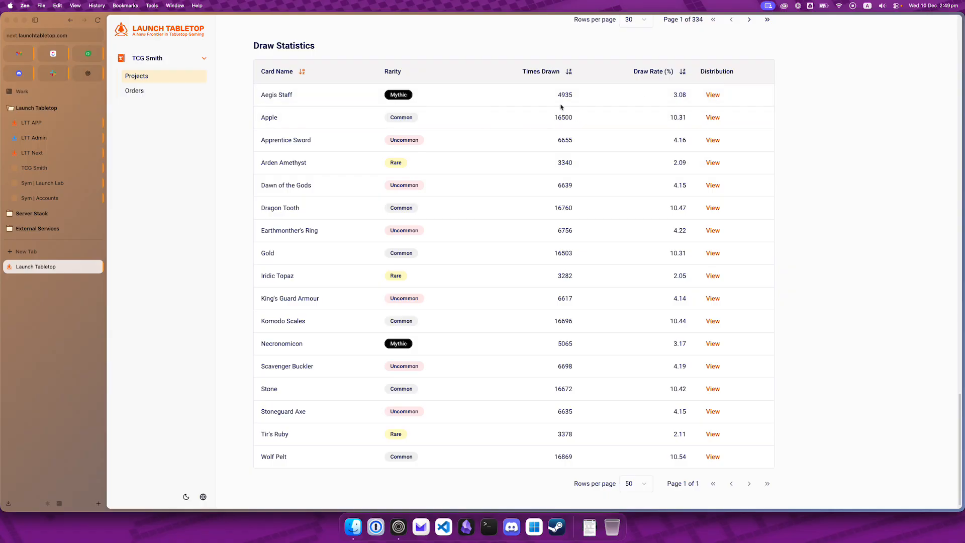
Sort the draw statistics by times drawn in descending order and view Wolf Pelt's card distribution, closing it when done
click(540, 73)
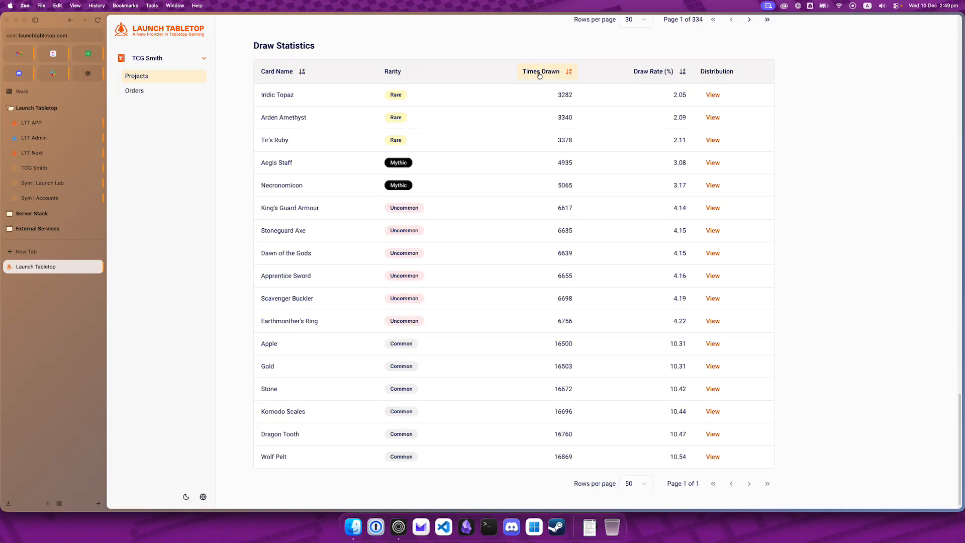
click(540, 73)
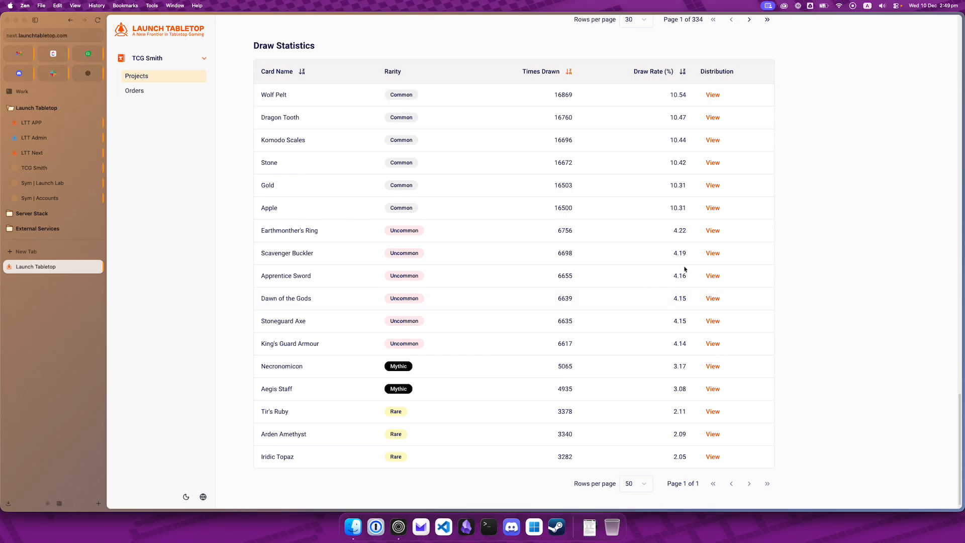
click(713, 95)
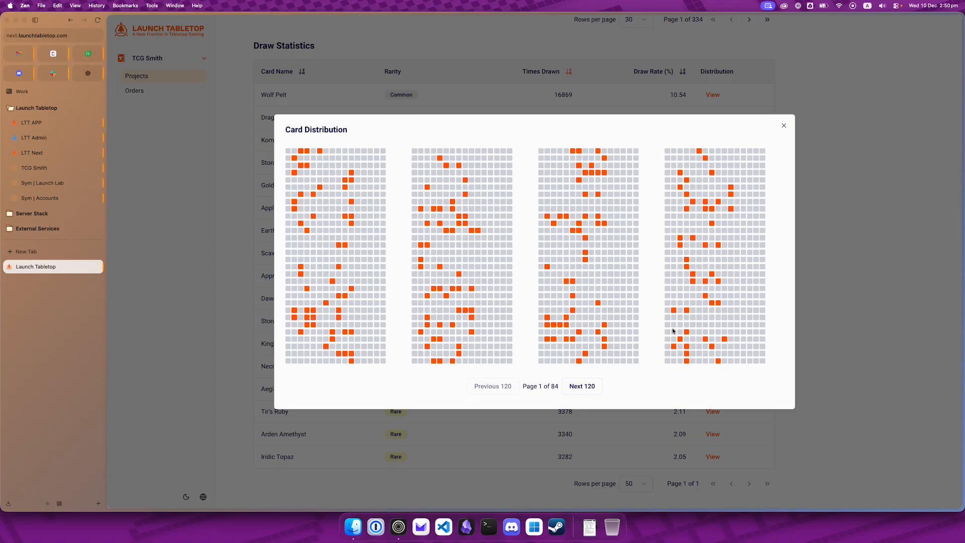
click(862, 232)
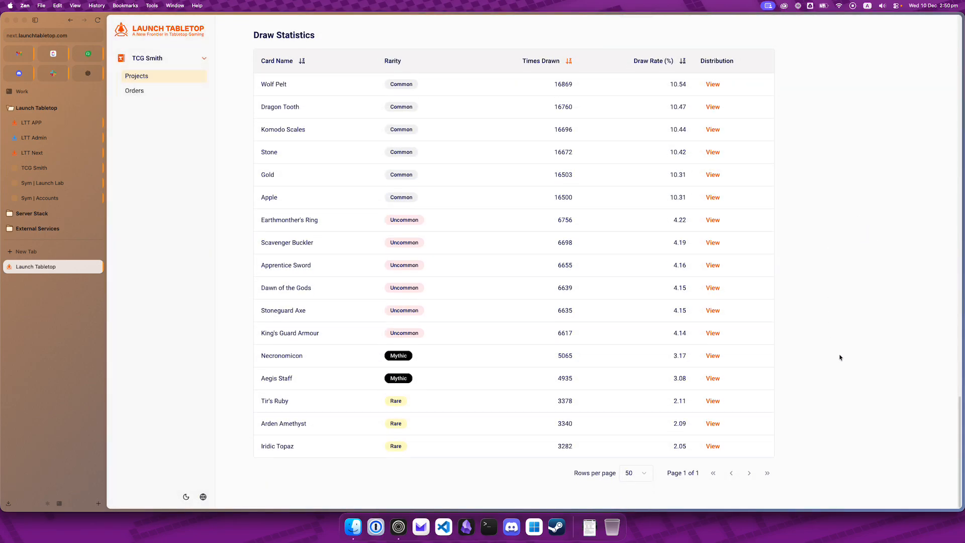
Review the simulation page again, from the rarity distribution charts through the simulated packs, and return to its beginning
scroll(796, 363, up, 2)
scroll(796, 363, up, 15)
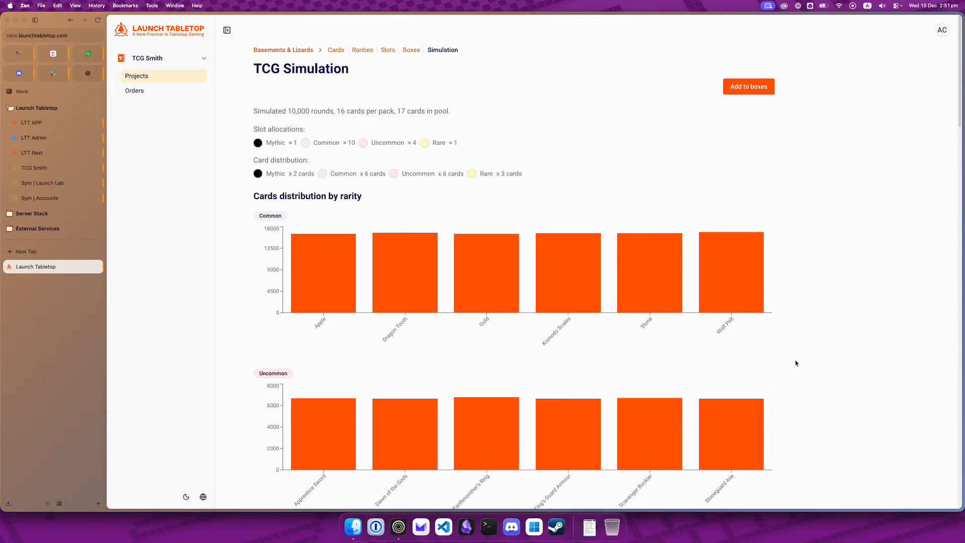
scroll(536, 390, down, 15)
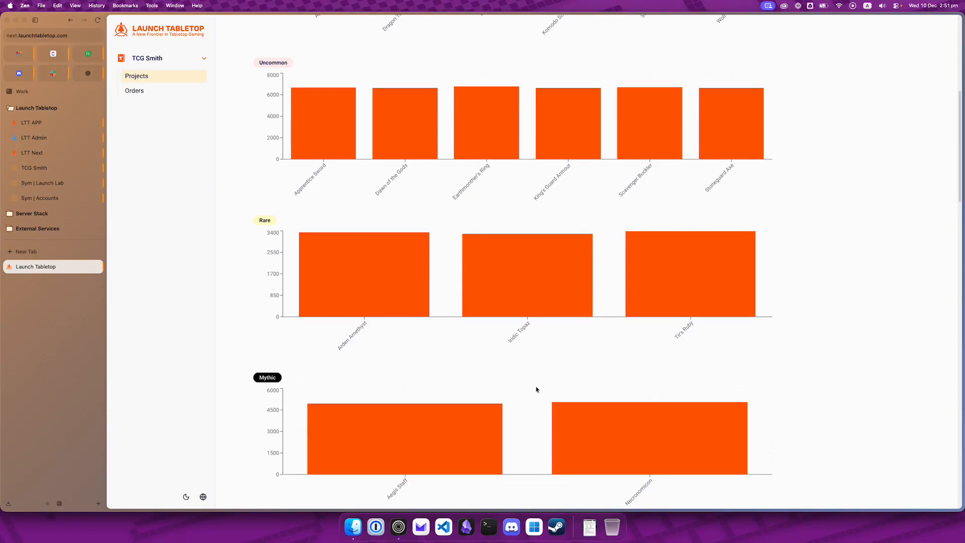
scroll(536, 391, down, 15)
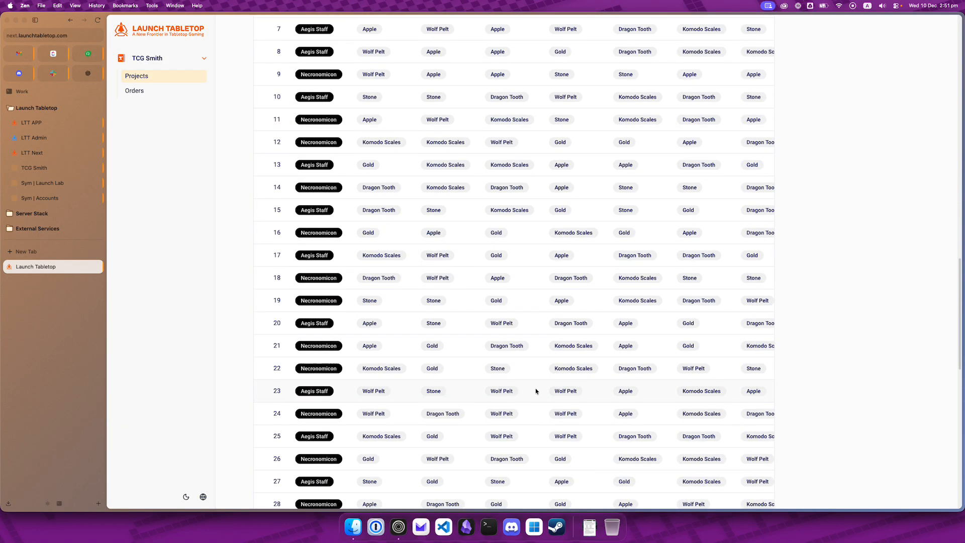
scroll(534, 392, down, 5)
scroll(534, 392, up, 15)
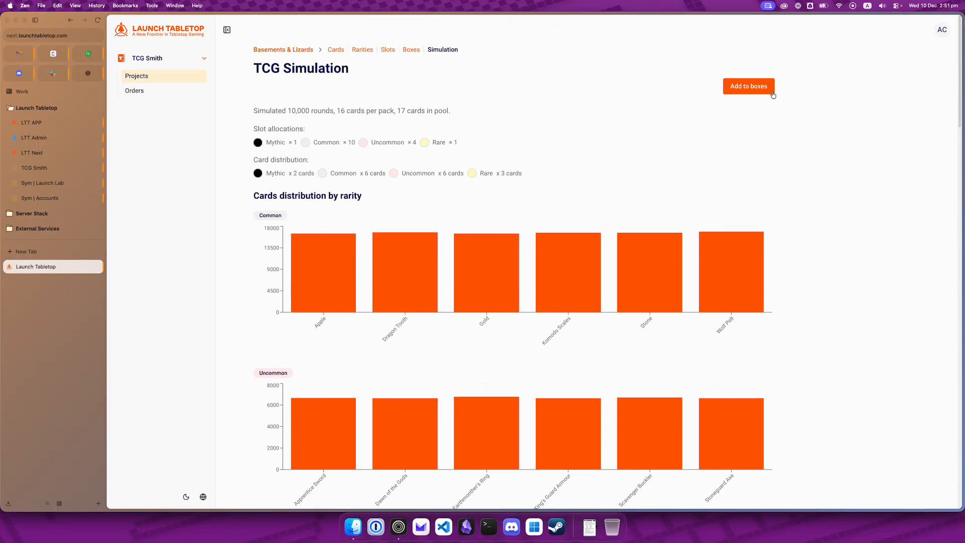
Add the simulation's first 30 packs to 1 box and open the newly added box from the available boxes
click(768, 87)
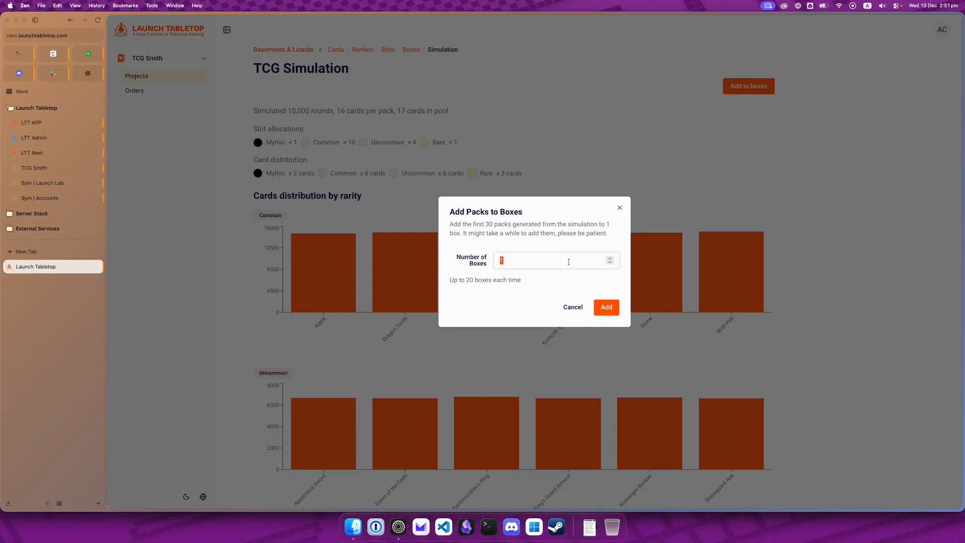
click(610, 309)
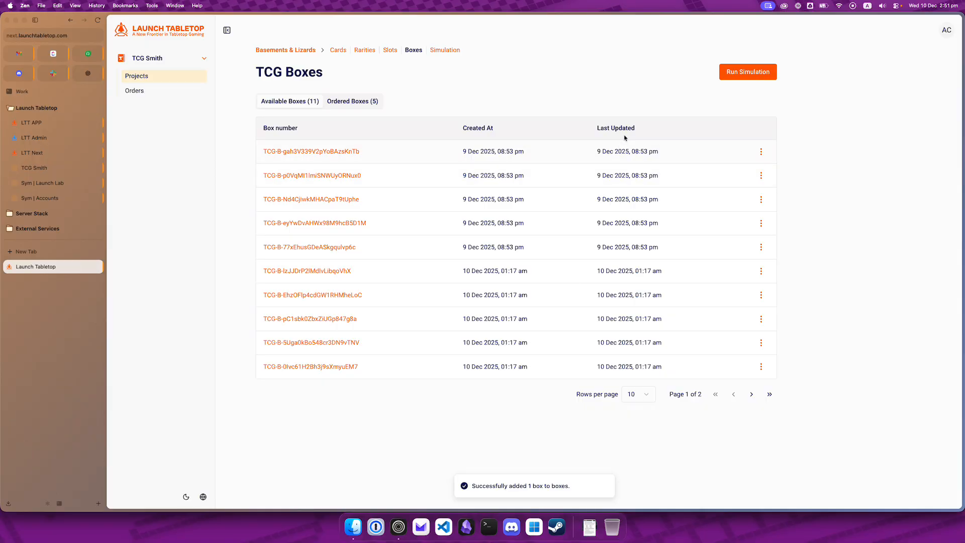
click(769, 394)
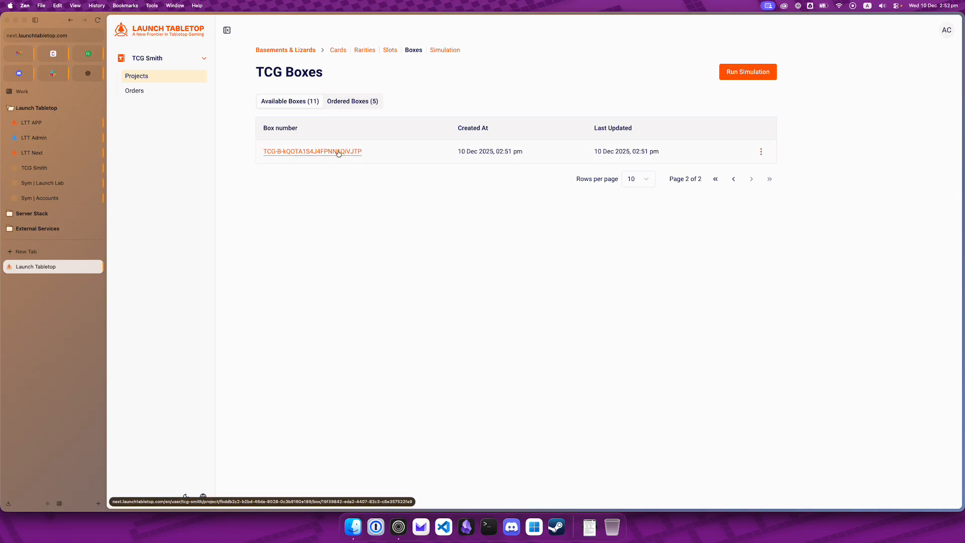
click(323, 153)
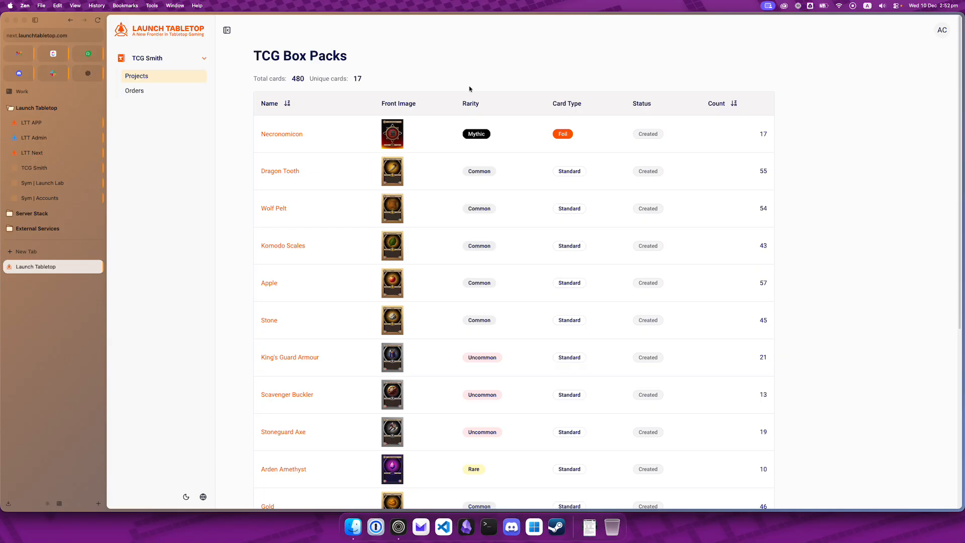
Look through the box's card list and check the count of each card
scroll(469, 89, down, 5)
scroll(470, 89, up, 5)
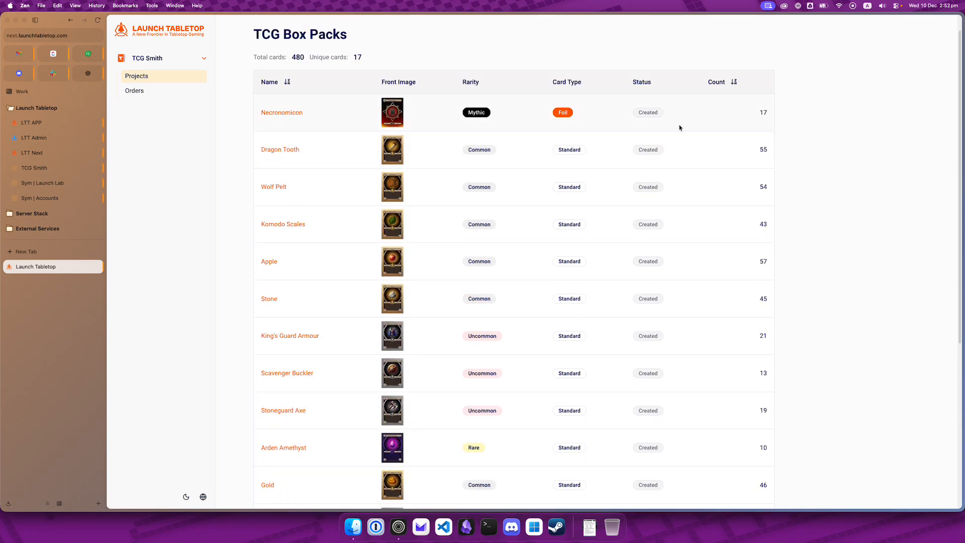
scroll(723, 162, up, 1)
scroll(722, 162, up, 1)
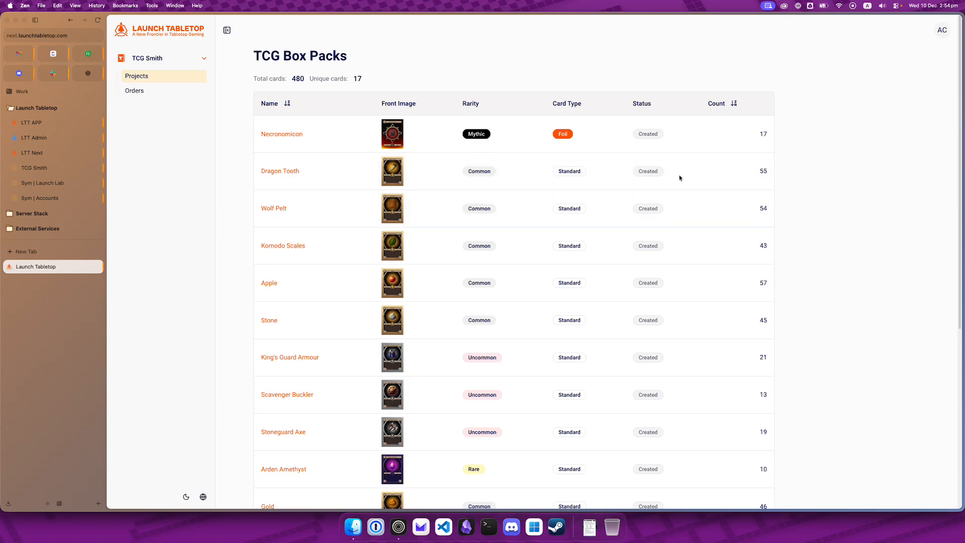
Highlight the box's total and unique card figures and check them against the full card list
drag(254, 79, 387, 81)
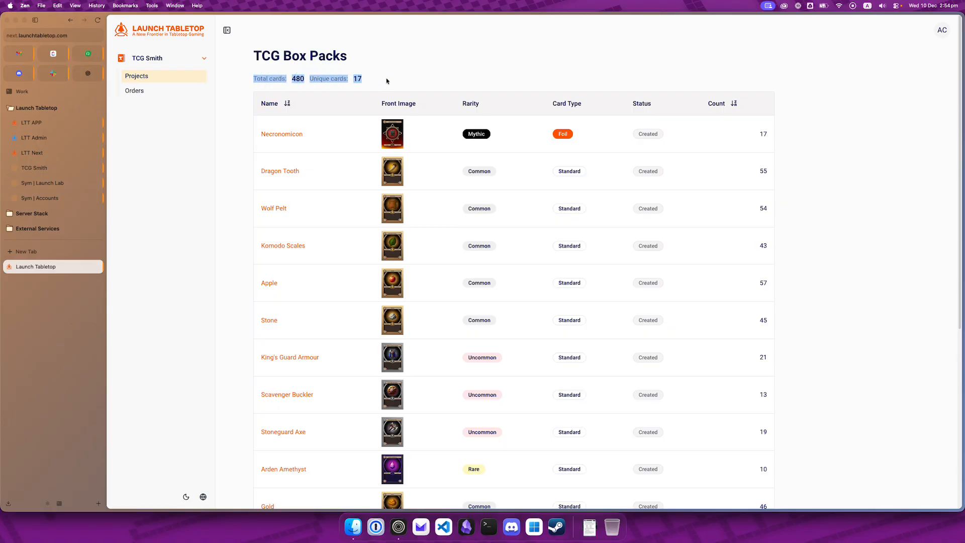
click(385, 80)
drag(311, 79, 383, 78)
click(396, 81)
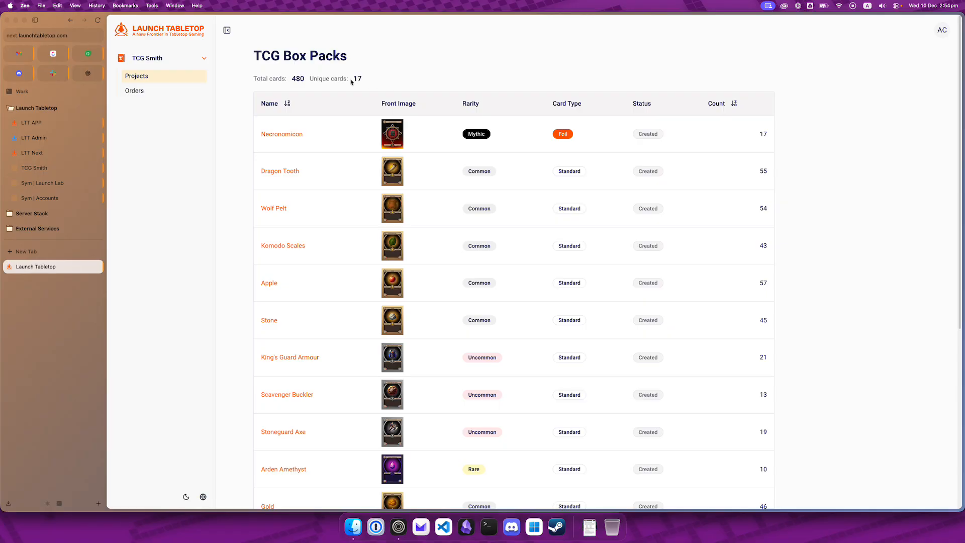
double_click(374, 78)
scroll(511, 157, down, 5)
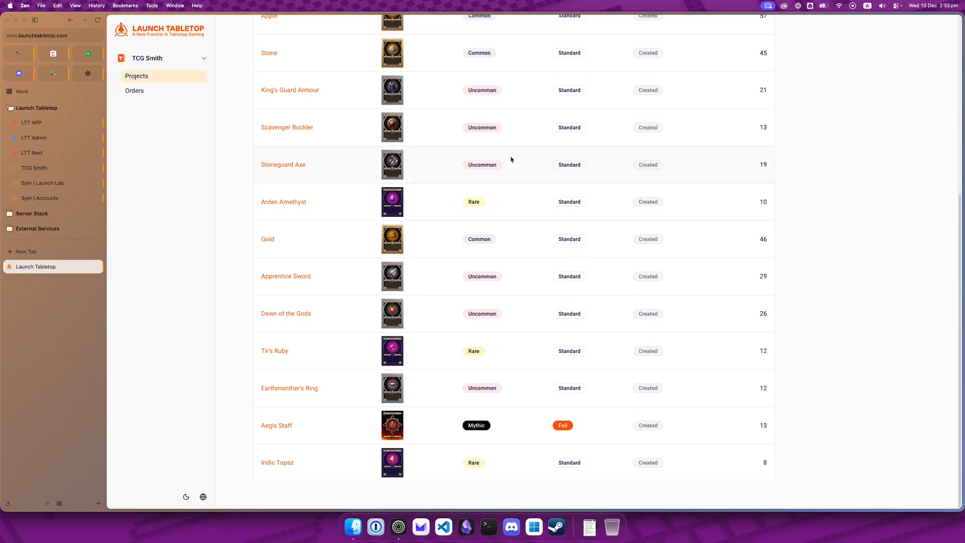
scroll(511, 160, up, 5)
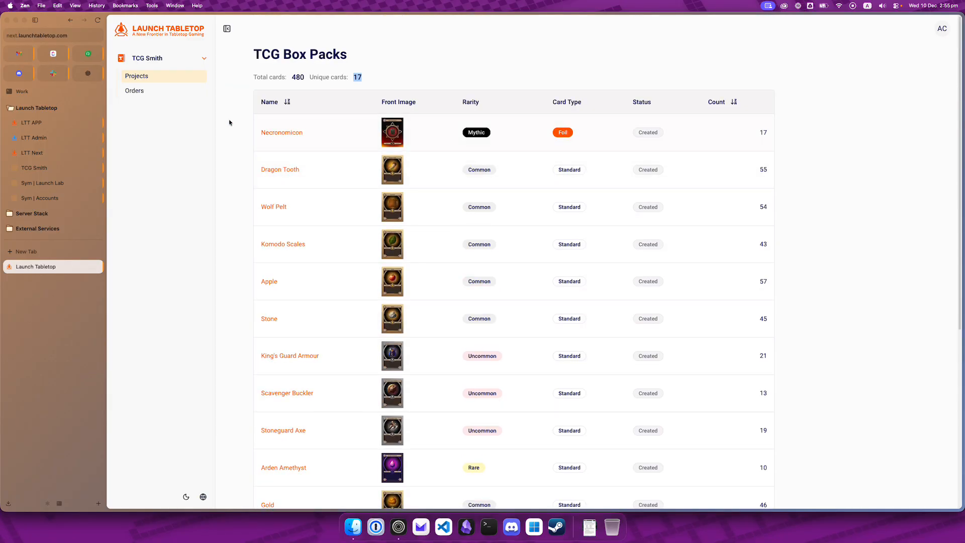
Open the TCG Smith orders list
click(144, 94)
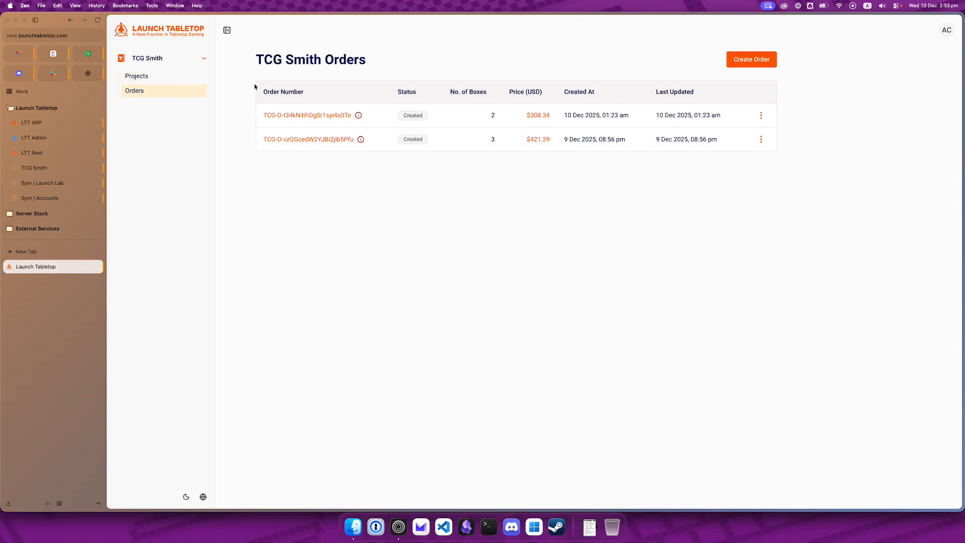
Create a TCG order shipping to the saved Example Address, containing only the newest Basements & Lizards box, dated 10 Dec 2025, 02:51 pm
click(752, 65)
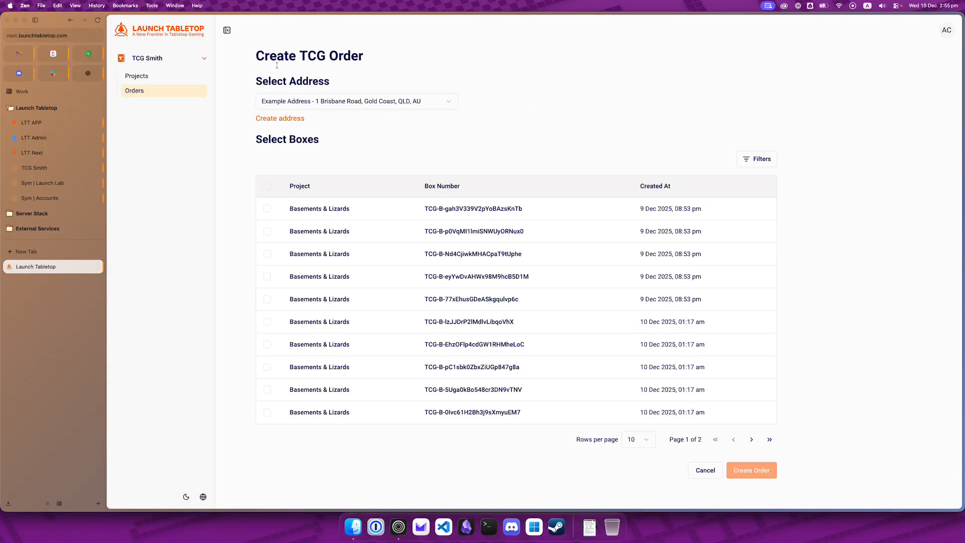
click(354, 105)
click(378, 145)
click(750, 441)
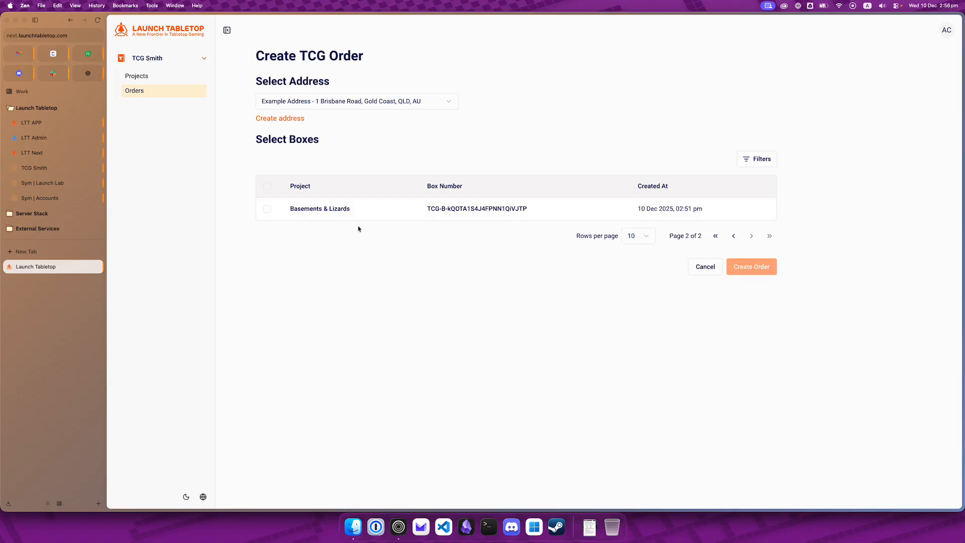
click(267, 208)
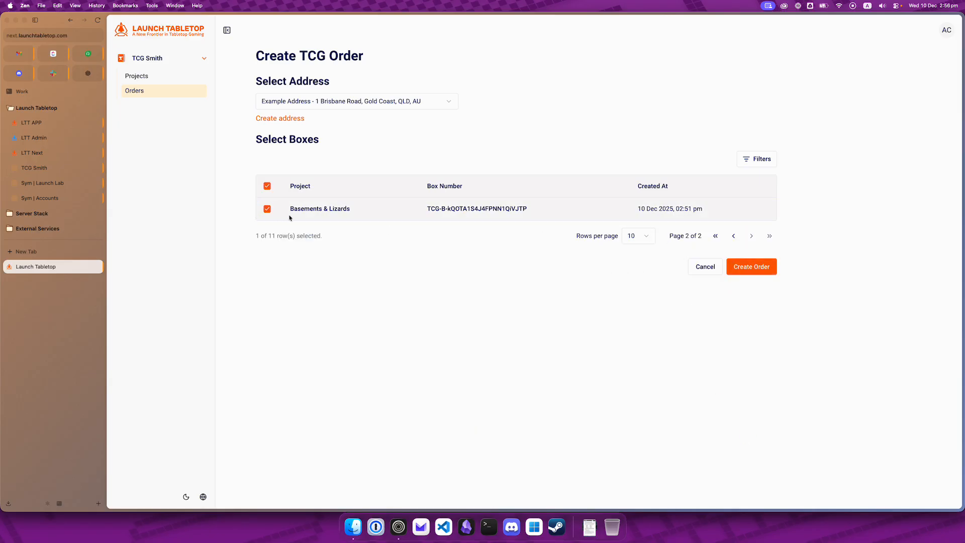
click(749, 266)
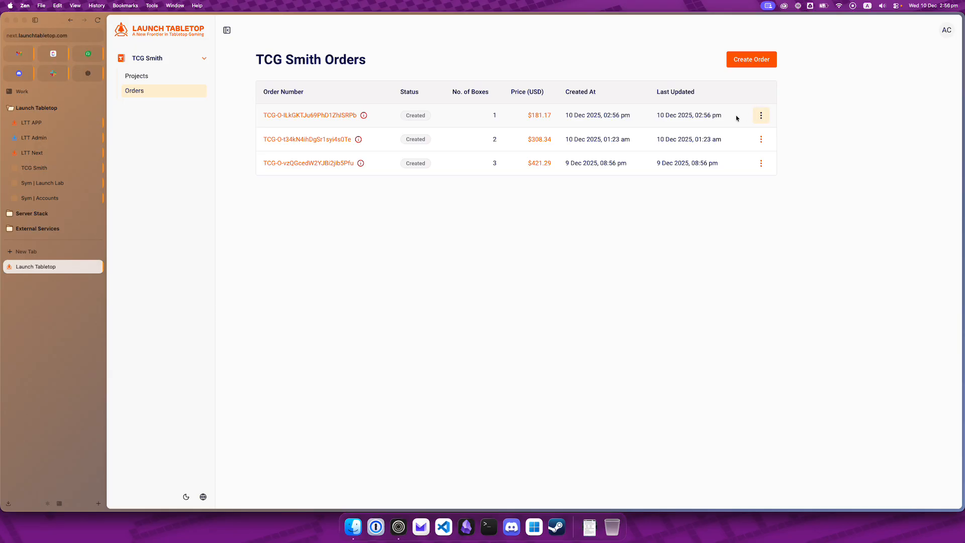
Review the new one-box order's details, check its alert in the orders list, and reopen the order
click(334, 115)
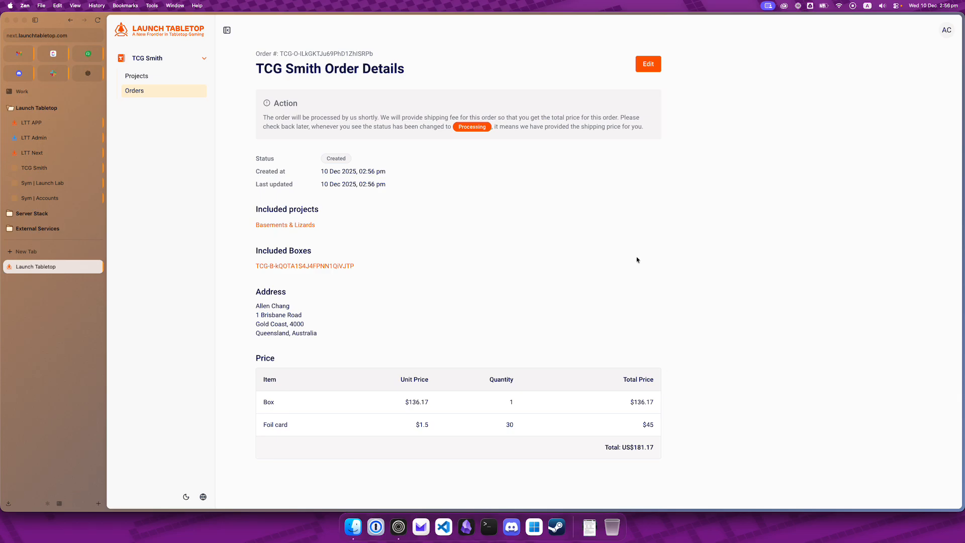
key(super+Left)
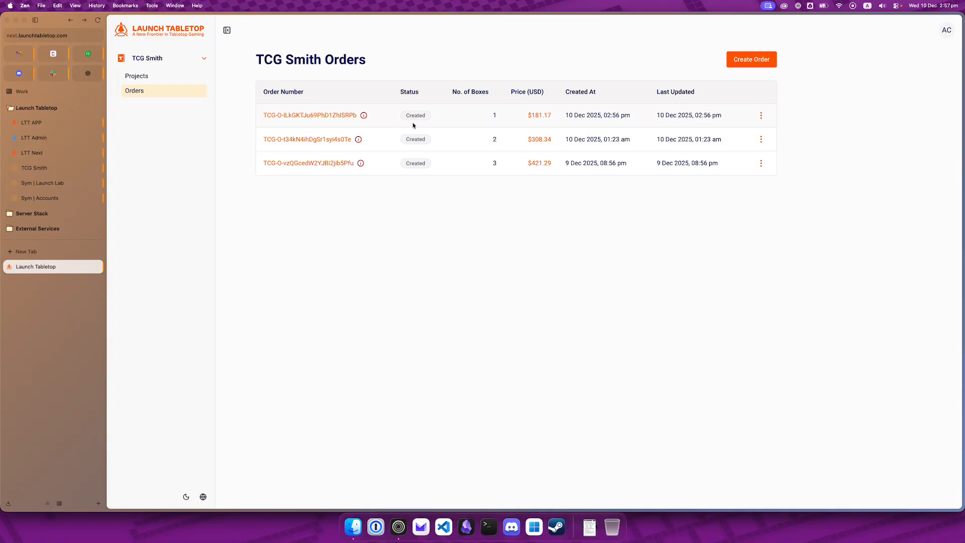
mouse_move(365, 117)
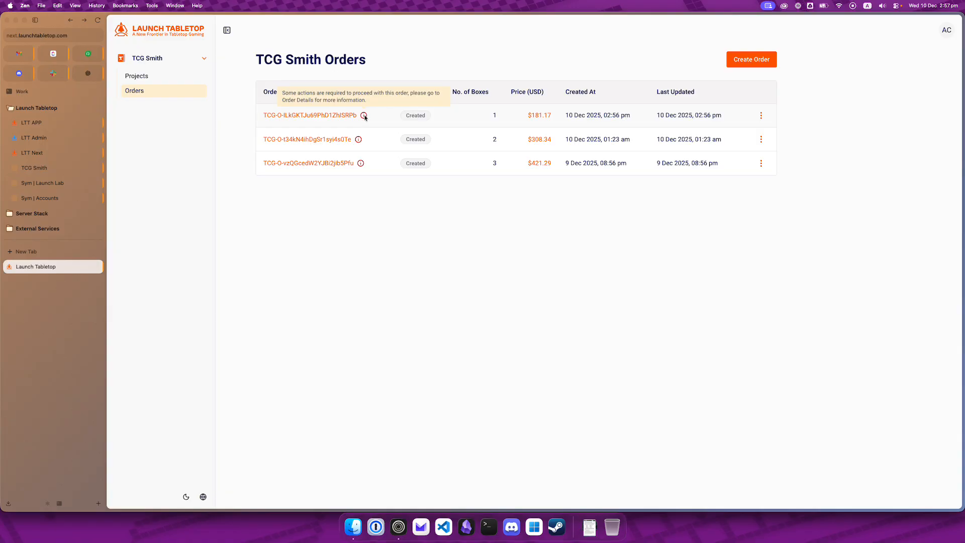
click(335, 116)
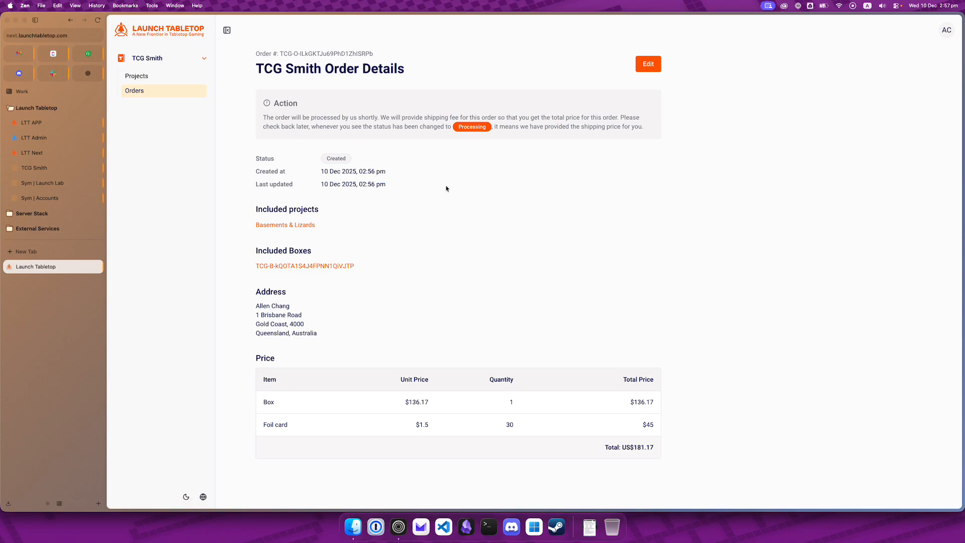
Inspect the Basements & Lizards project details from the order, return to the orders list and check the newest order's alert
click(274, 228)
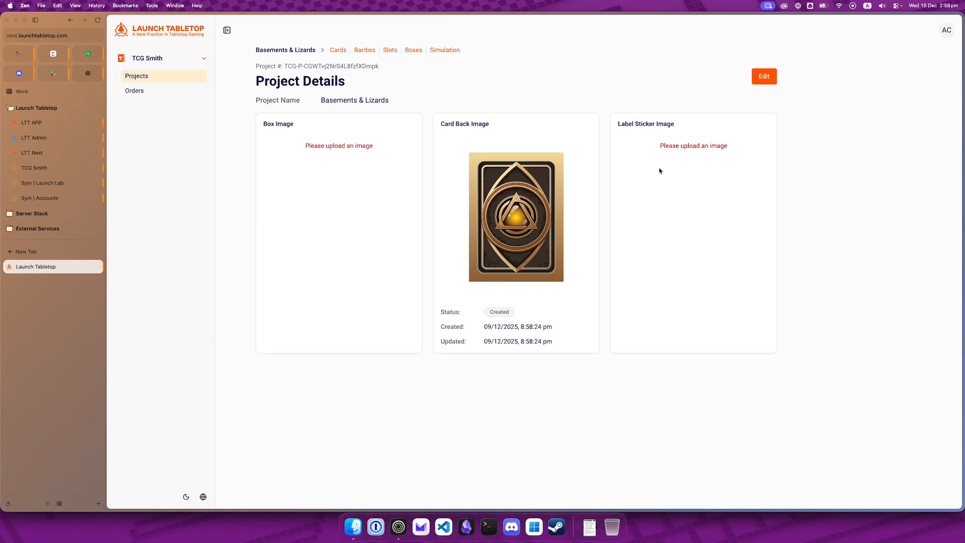
key(super+Left)
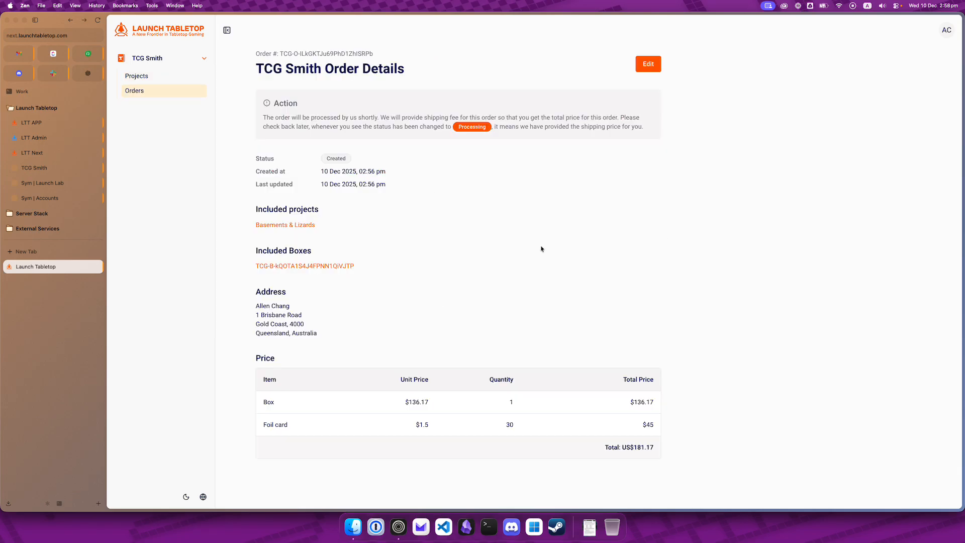
key(super+Left)
mouse_move(363, 116)
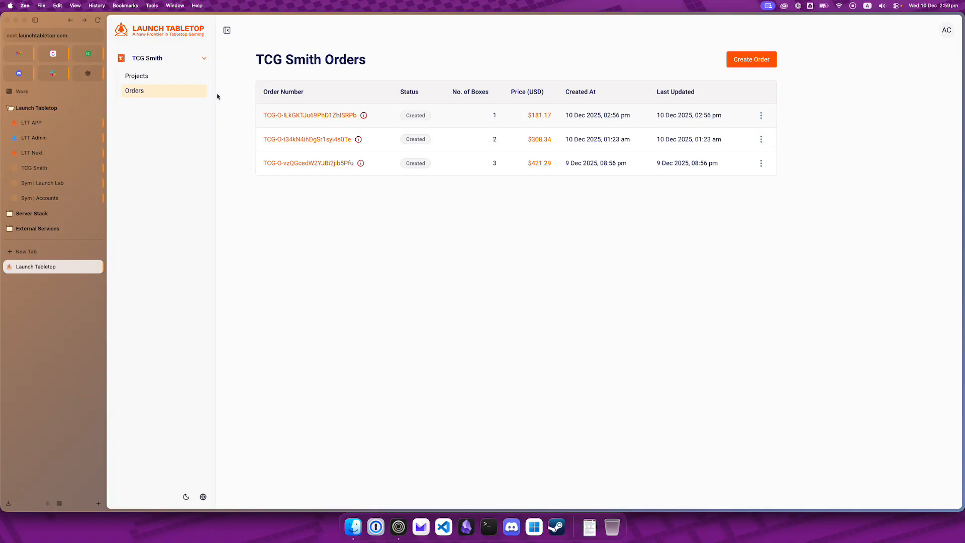
Look over the card list of the Basements & Lizards project and return to the orders list
click(169, 80)
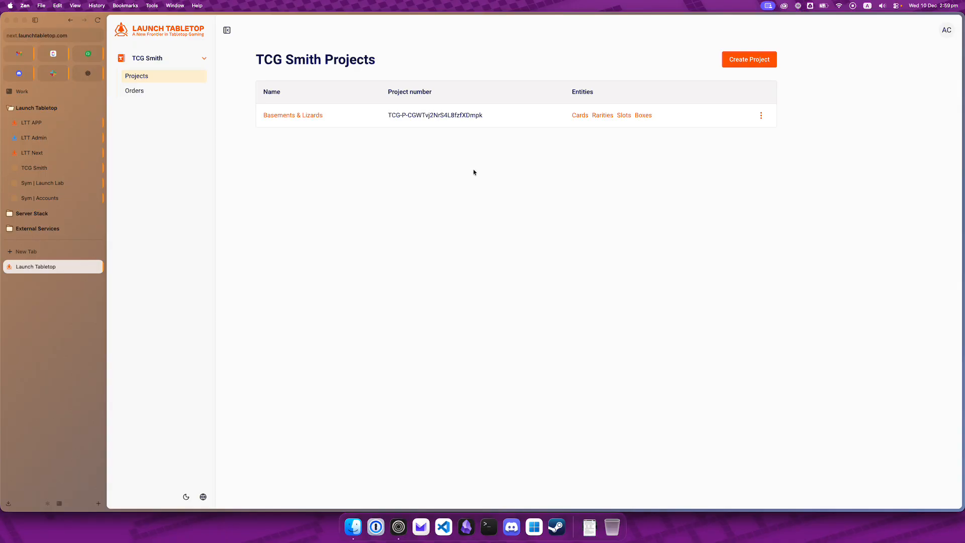
click(581, 116)
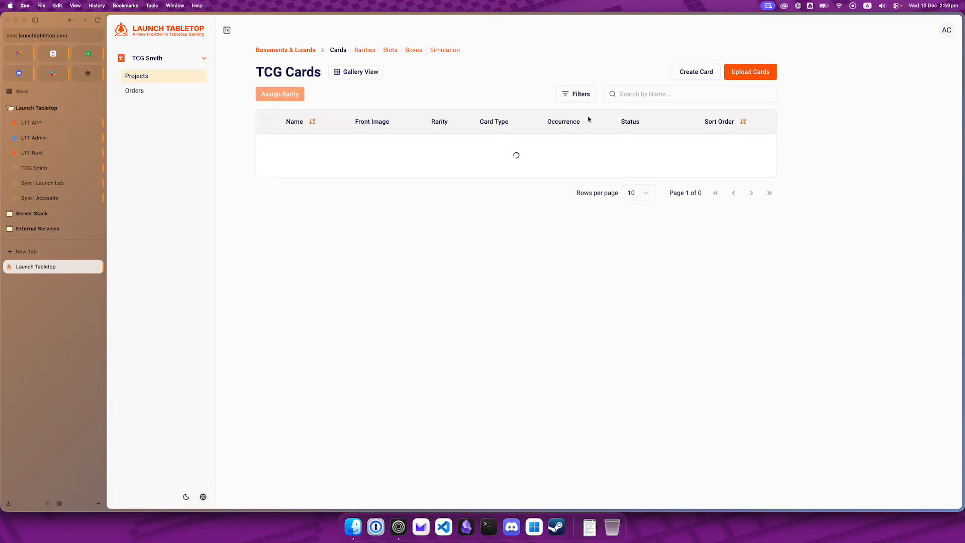
scroll(524, 299, down, 2)
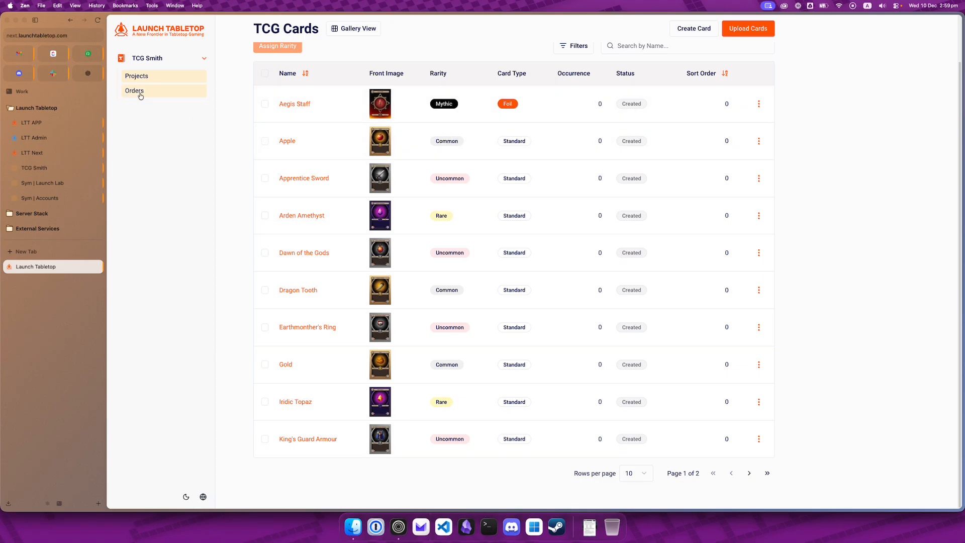
click(137, 92)
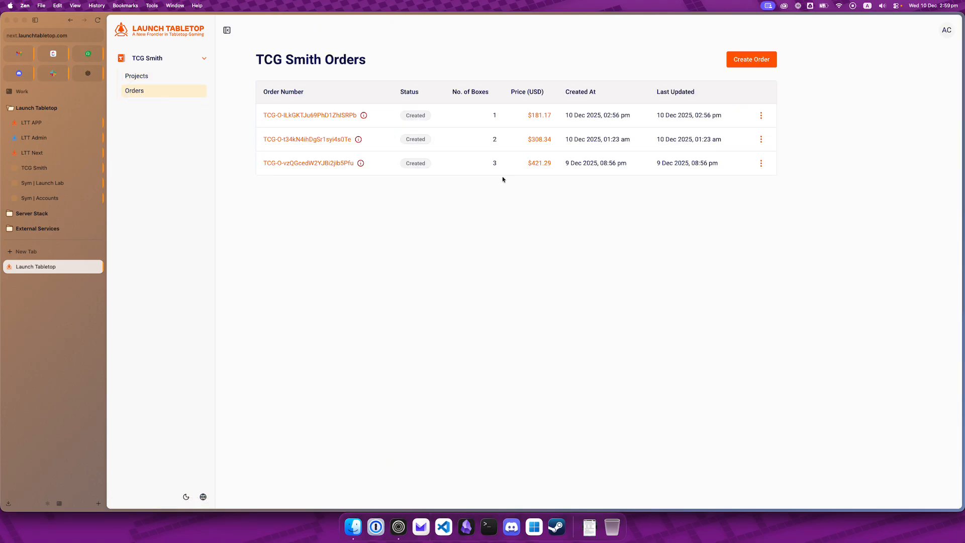